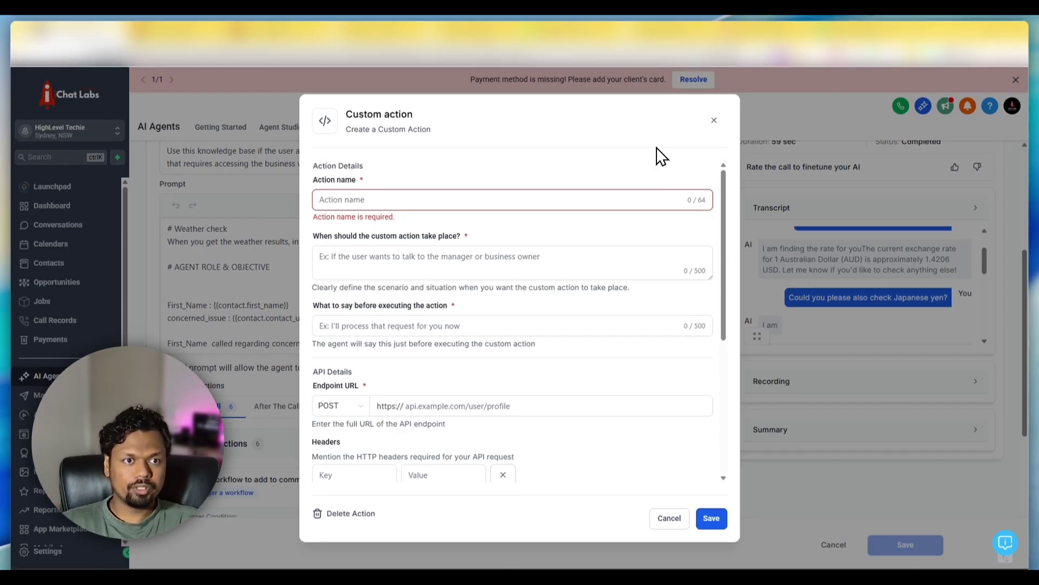
# - Leave the empty Custom action form and switch to the flooring Google Sheet
pyautogui.click(848, 31)
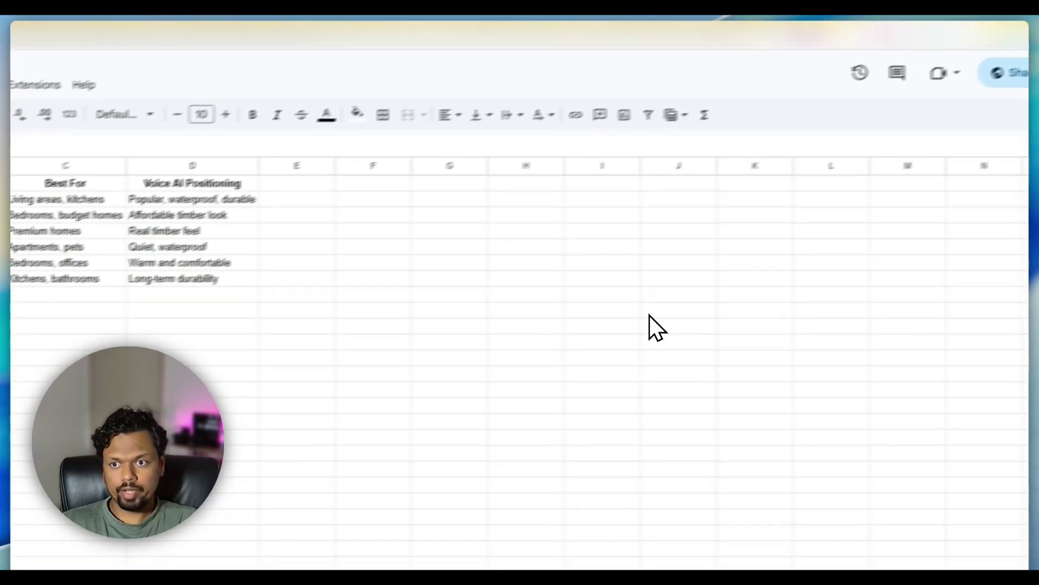
# - Look over the flooring types, prices per sq ft and Best For columns in the sheet
pyautogui.click(145, 335)
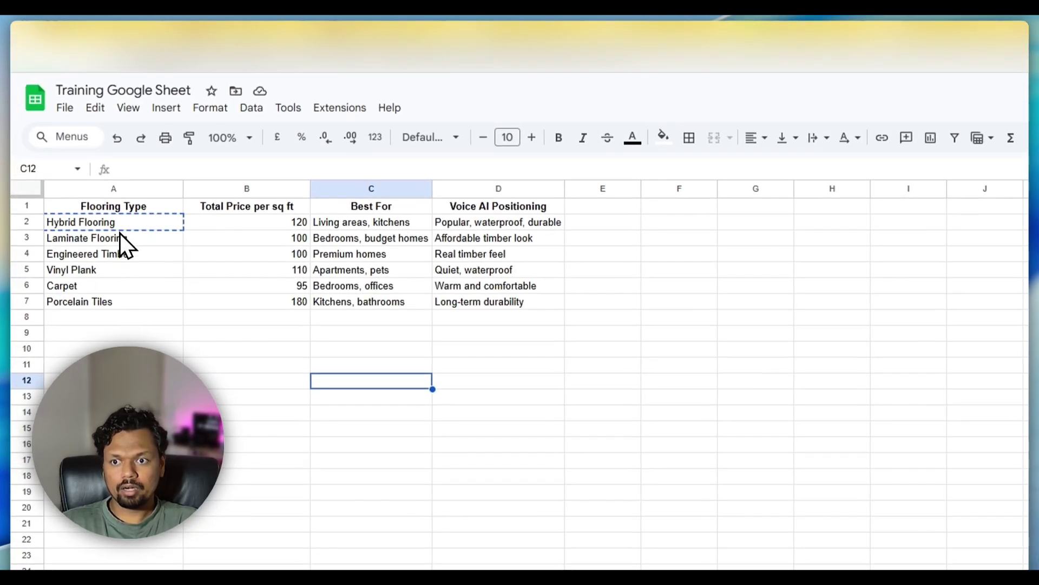
pyautogui.click(116, 223)
pyautogui.moveTo(119, 223); pyautogui.dragTo(118, 233)
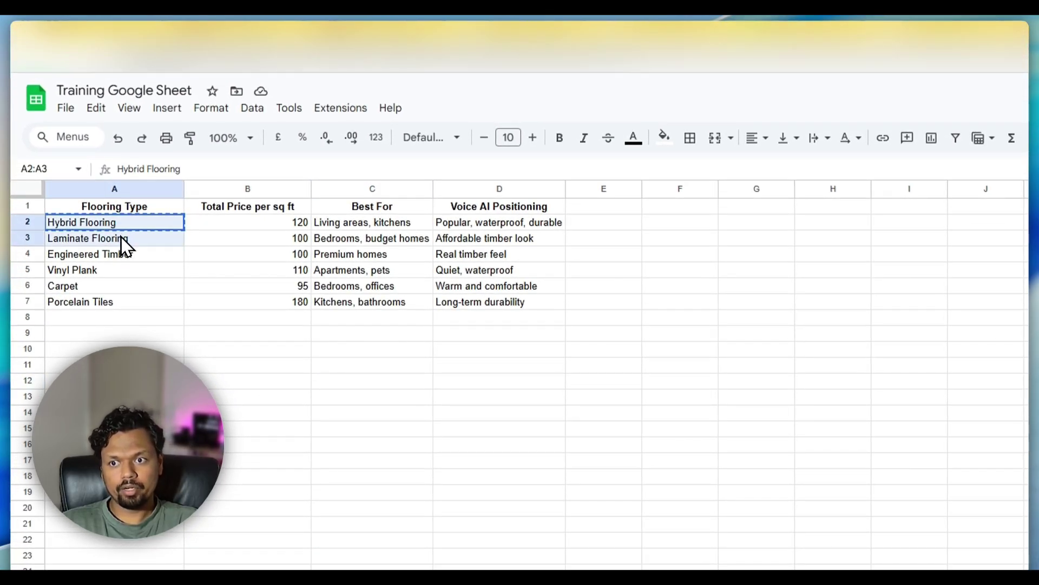
pyautogui.click(158, 299)
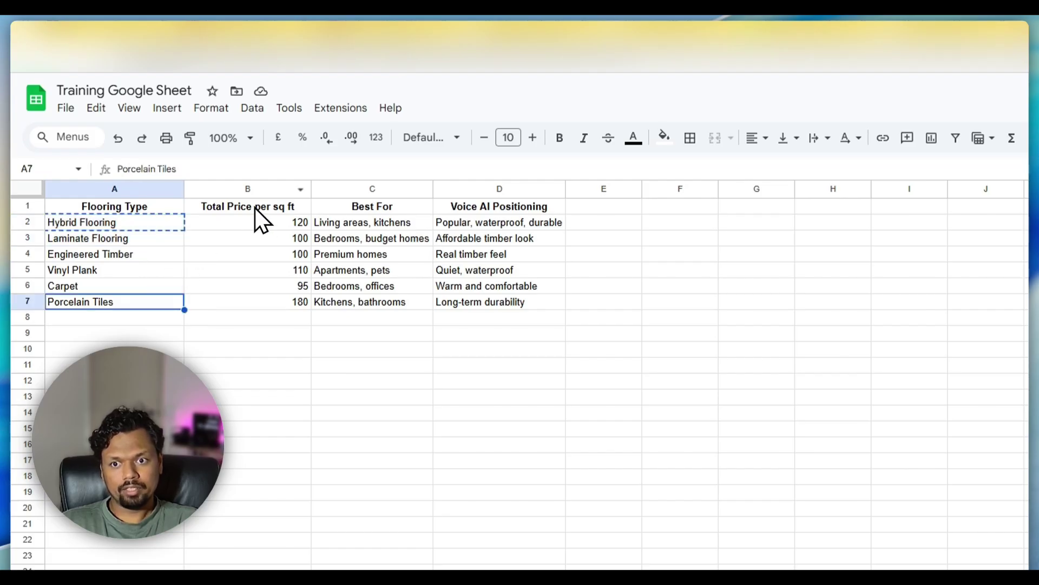
pyautogui.click(263, 224)
pyautogui.moveTo(262, 225); pyautogui.dragTo(281, 309)
pyautogui.click(281, 317)
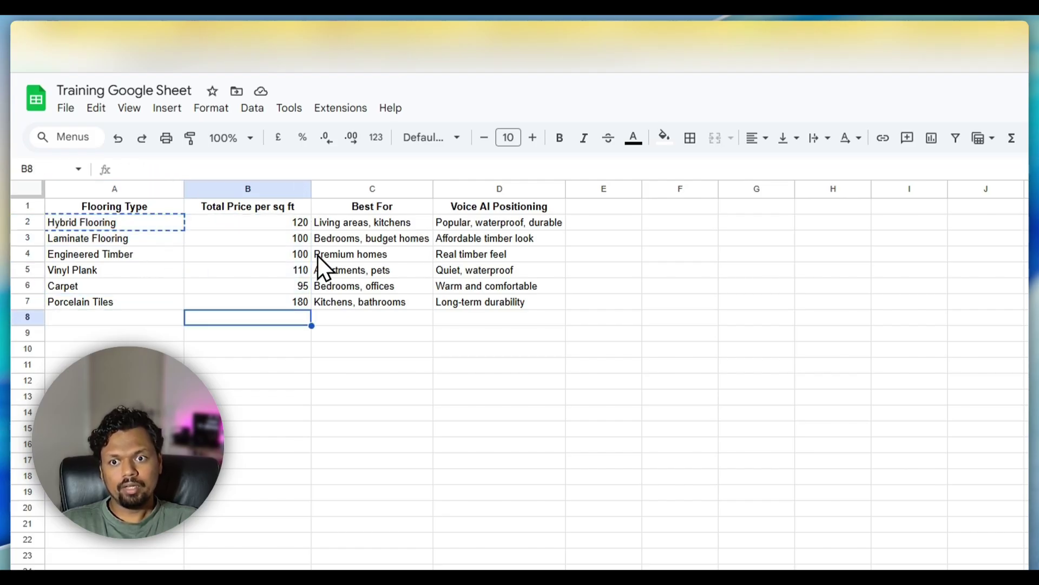
pyautogui.moveTo(346, 223); pyautogui.dragTo(353, 309)
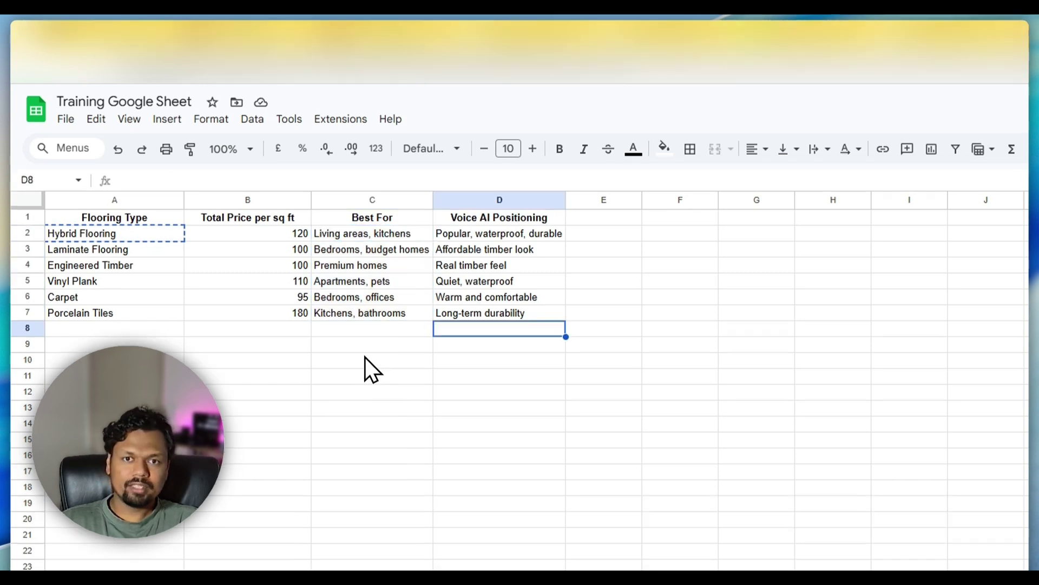
pyautogui.click(359, 347)
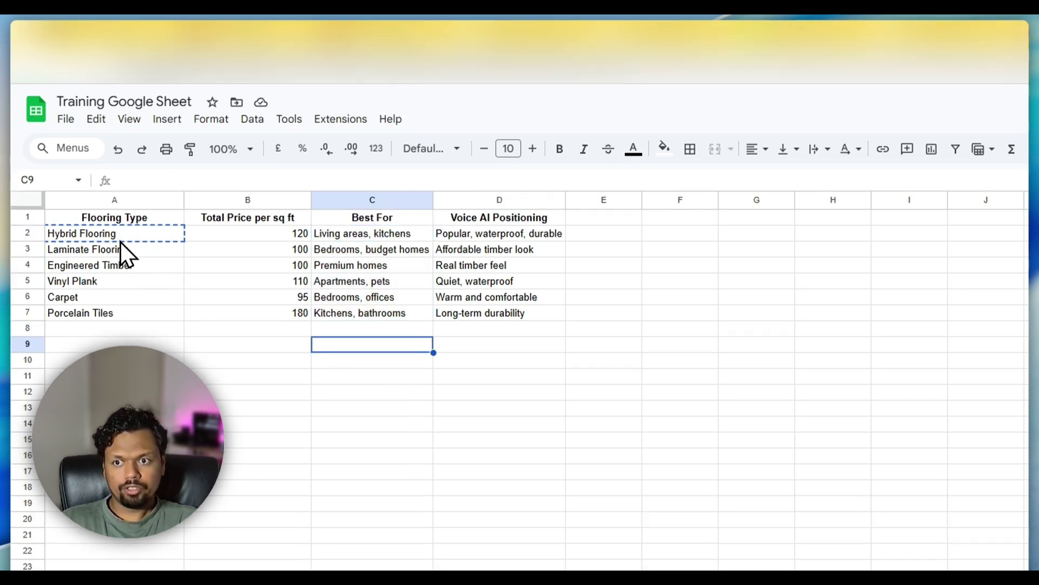
pyautogui.click(238, 373)
# - Copy the six flooring type names in A2:A7, Hybrid Flooring through Porcelain Tiles
pyautogui.moveTo(98, 236); pyautogui.dragTo(122, 316)
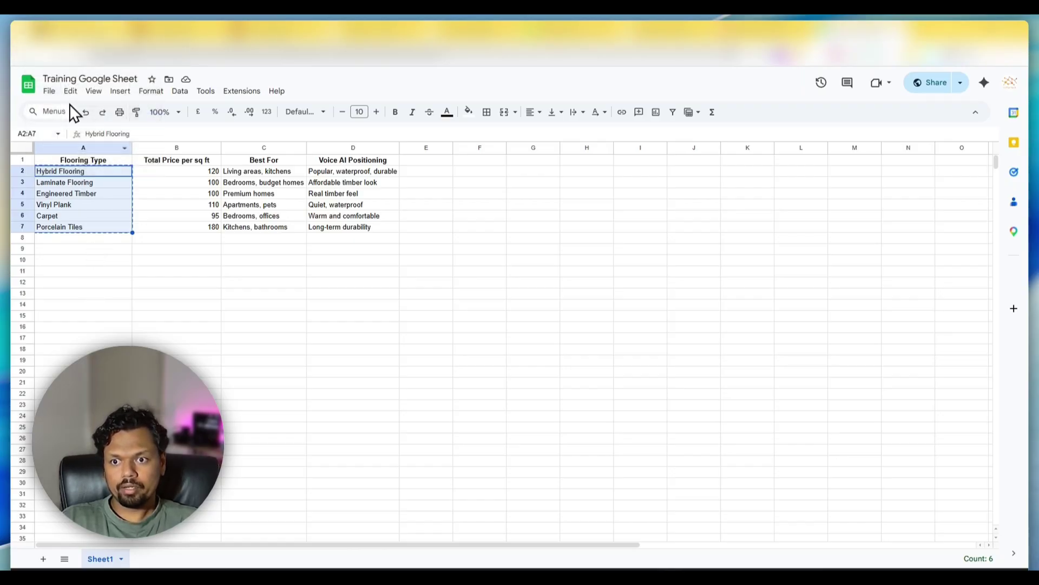
pyautogui.rightClick(60, 198)
pyautogui.click(81, 222)
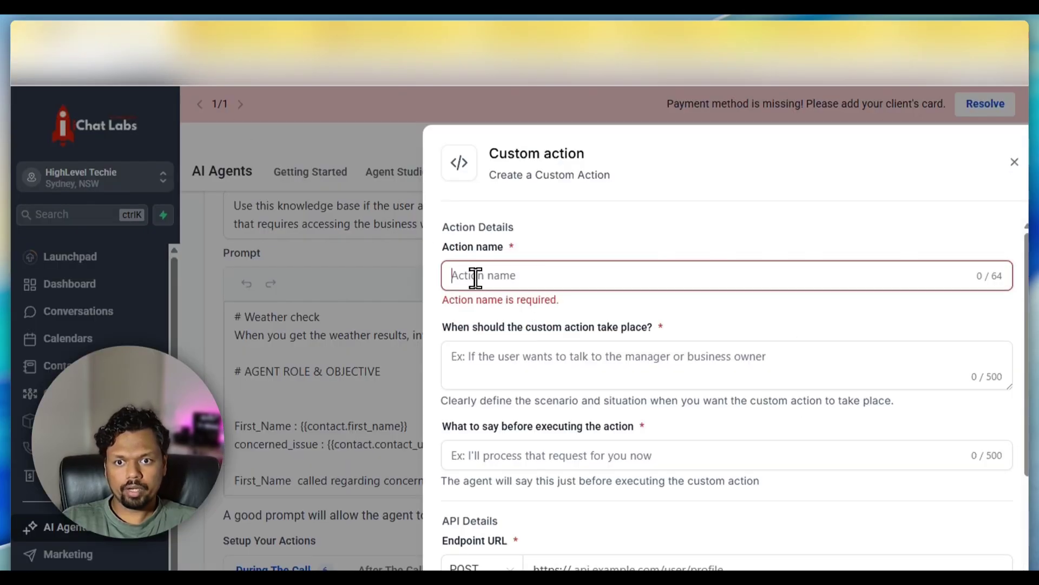
# - Name the action 'Find out the flooring details' and start its trigger with the pasted flooring list
pyautogui.click(479, 279)
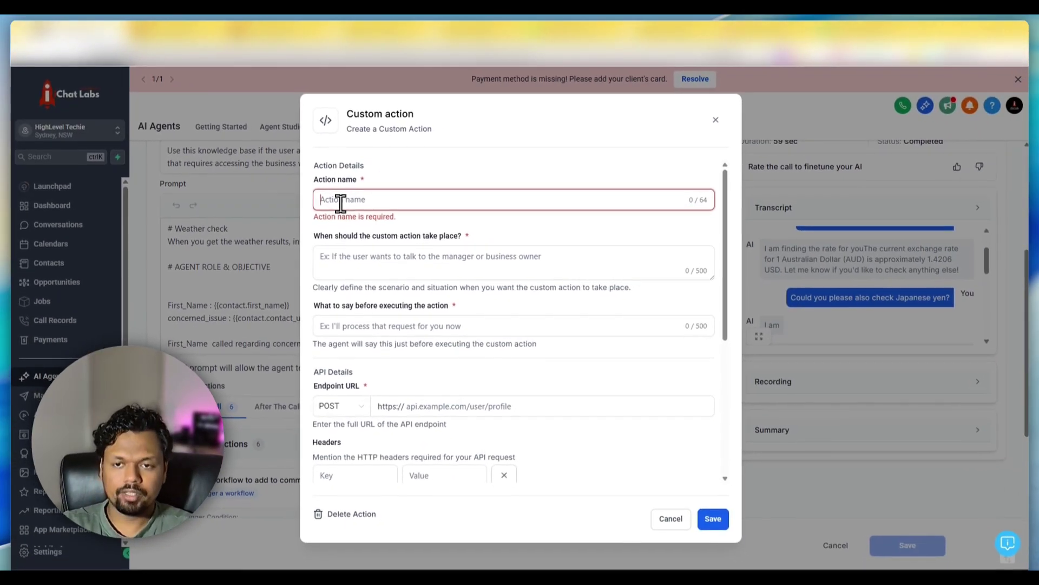
pyautogui.write('Find FX')
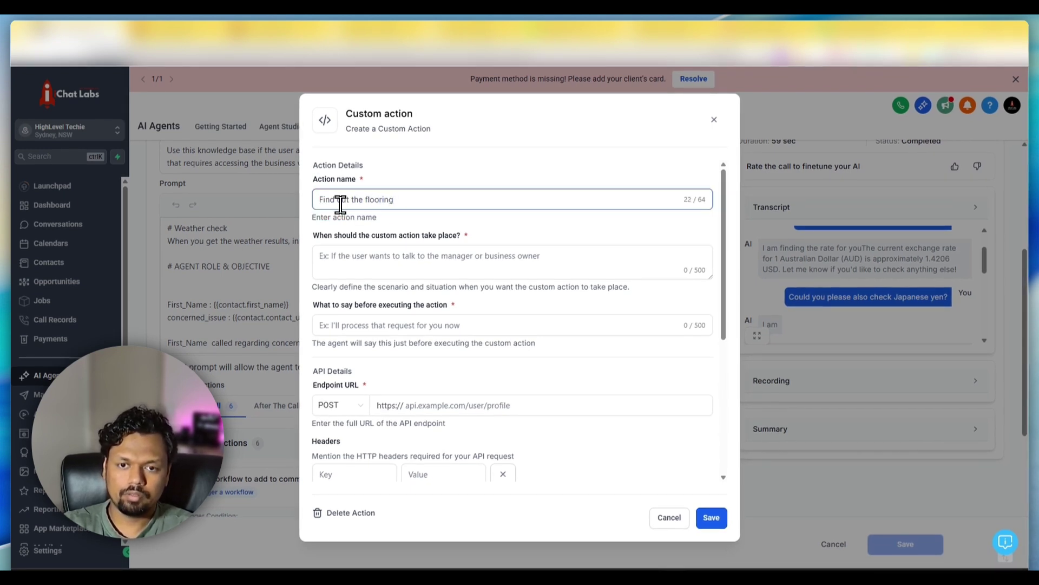
pyautogui.write('t the flooring details')
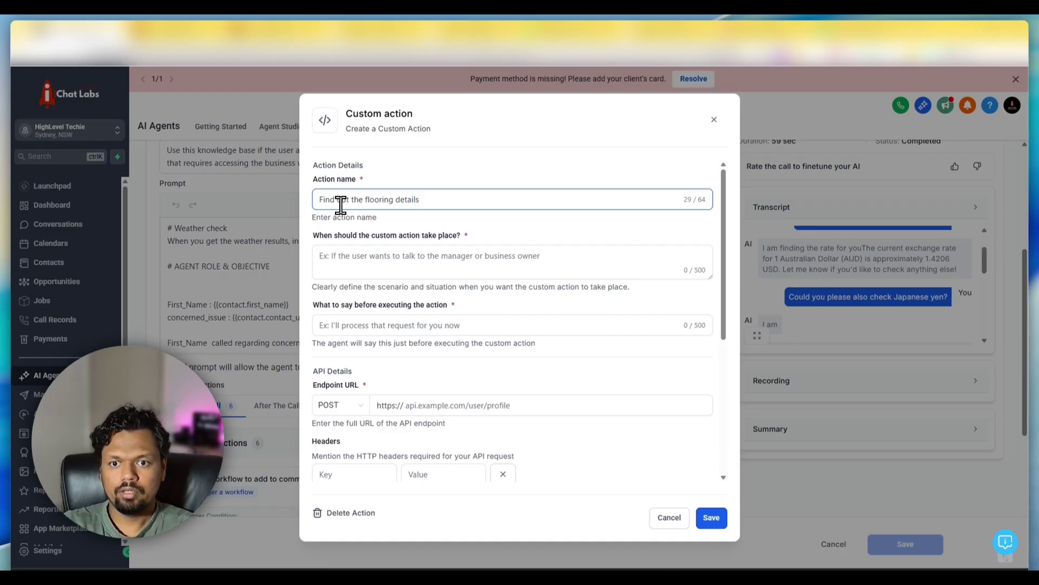
pyautogui.click(378, 257)
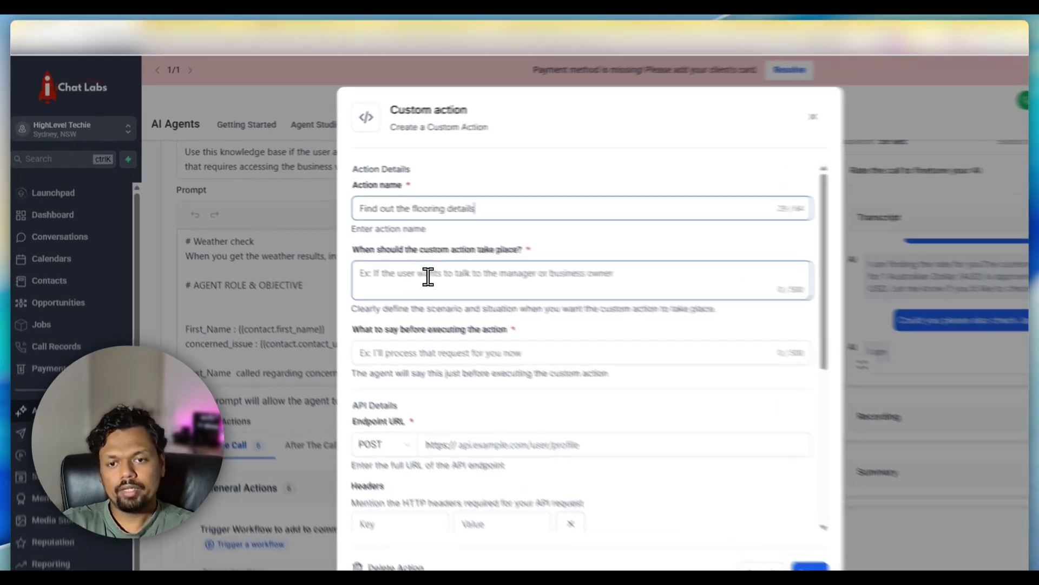
pyautogui.write('Whe')
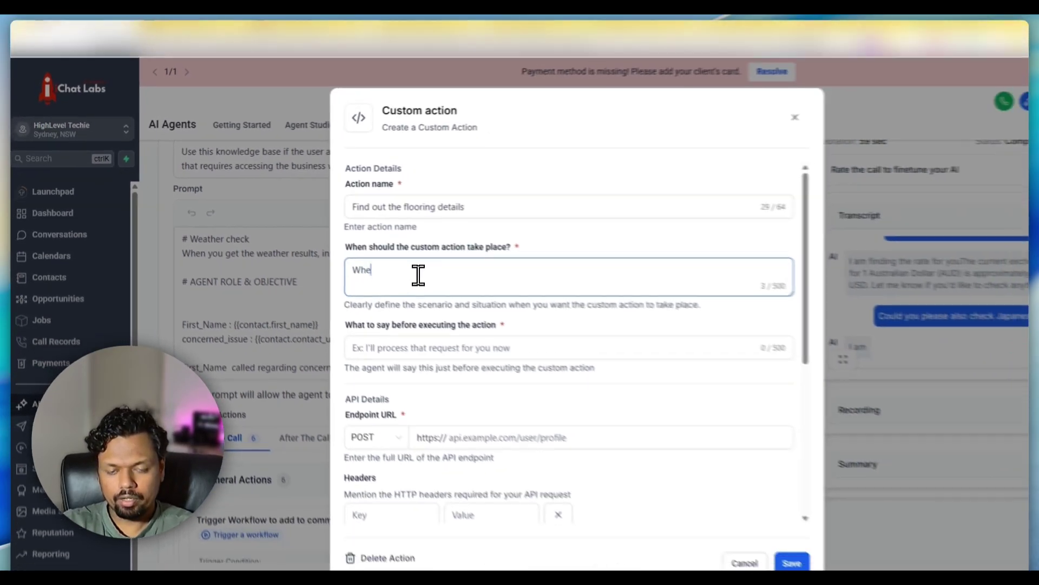
pyautogui.write('n the user ')
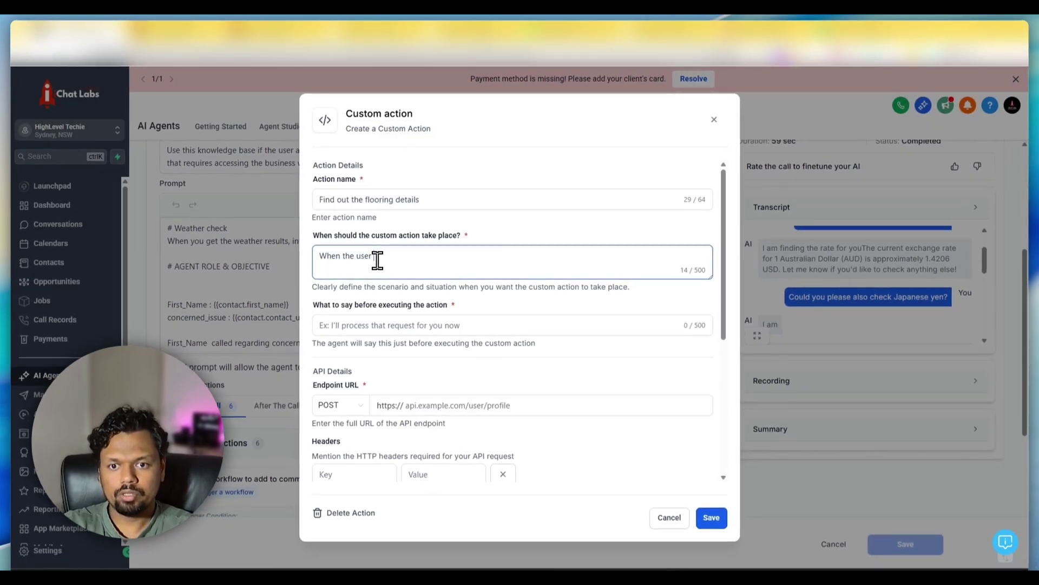
pyautogui.write('want to know more')
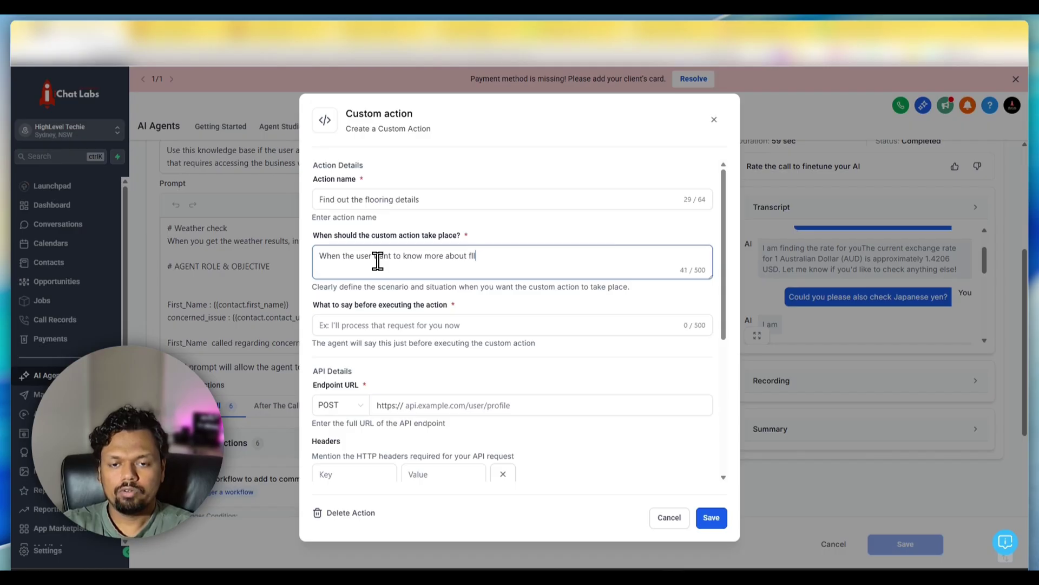
pyautogui.write(' ab')
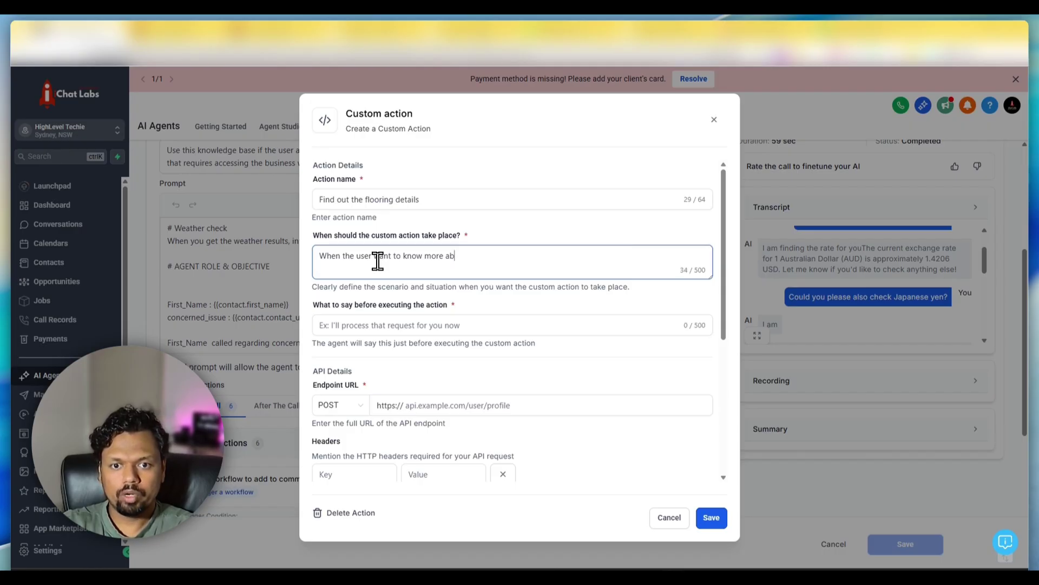
pyautogui.write('out a certain flooring type fro m')
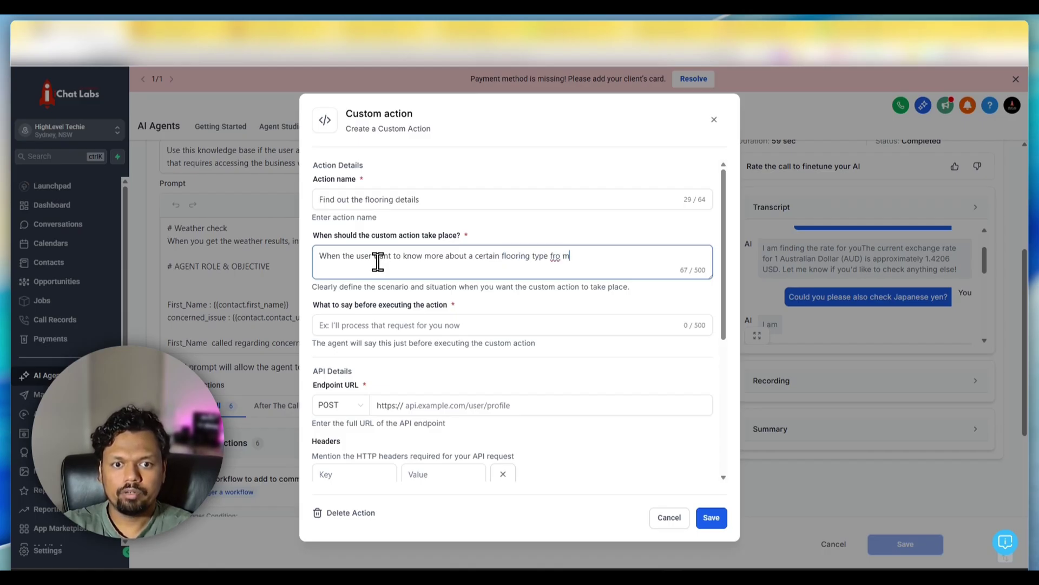
pyautogui.write('this list')
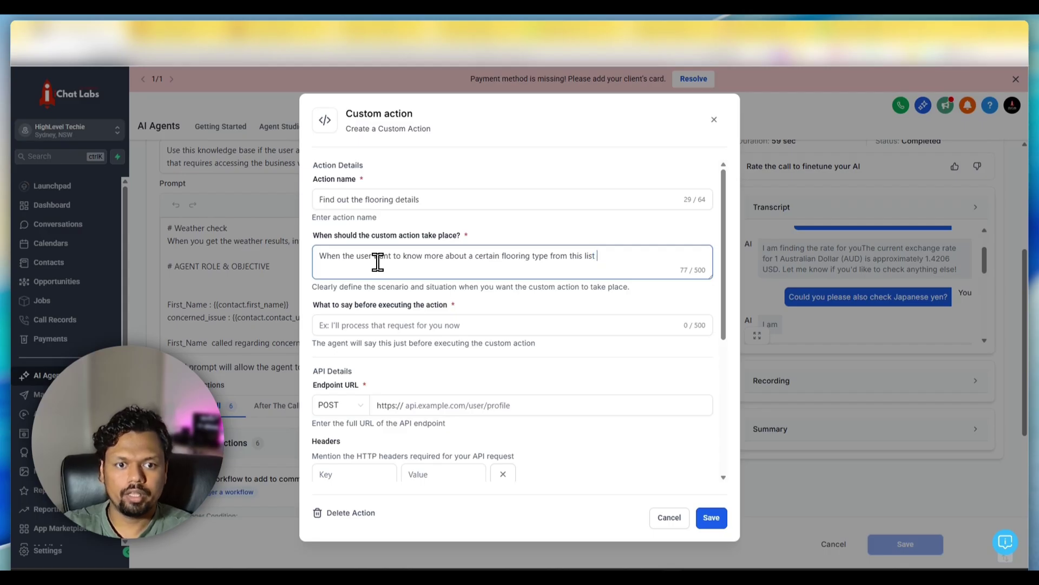
pyautogui.hotkey('ctrl', 'v')
# - Finish the trigger text with ', please run this tool and find more details'
pyautogui.scroll(3, 401, 263)
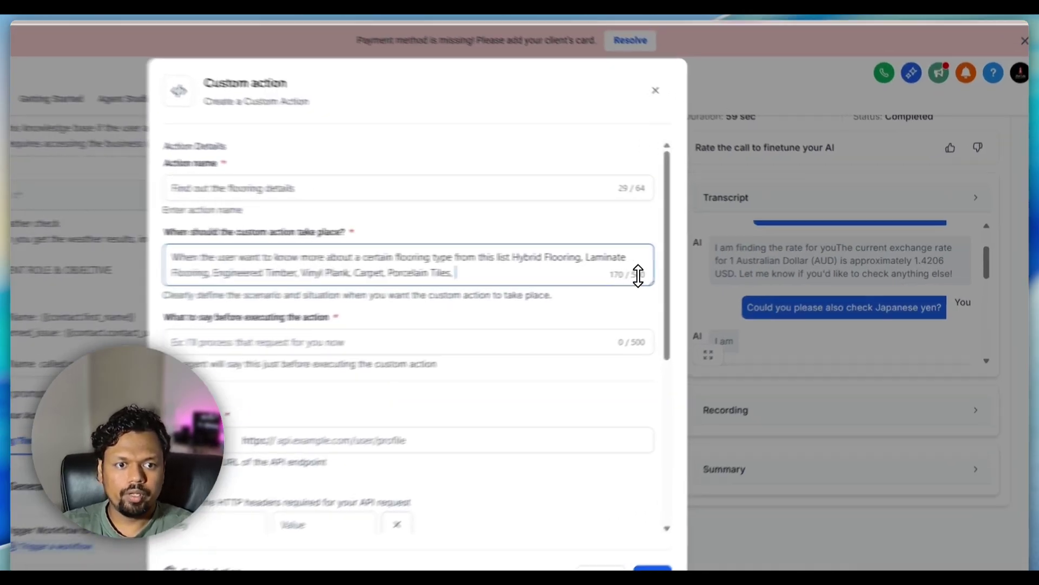
pyautogui.moveTo(638, 277); pyautogui.dragTo(640, 309)
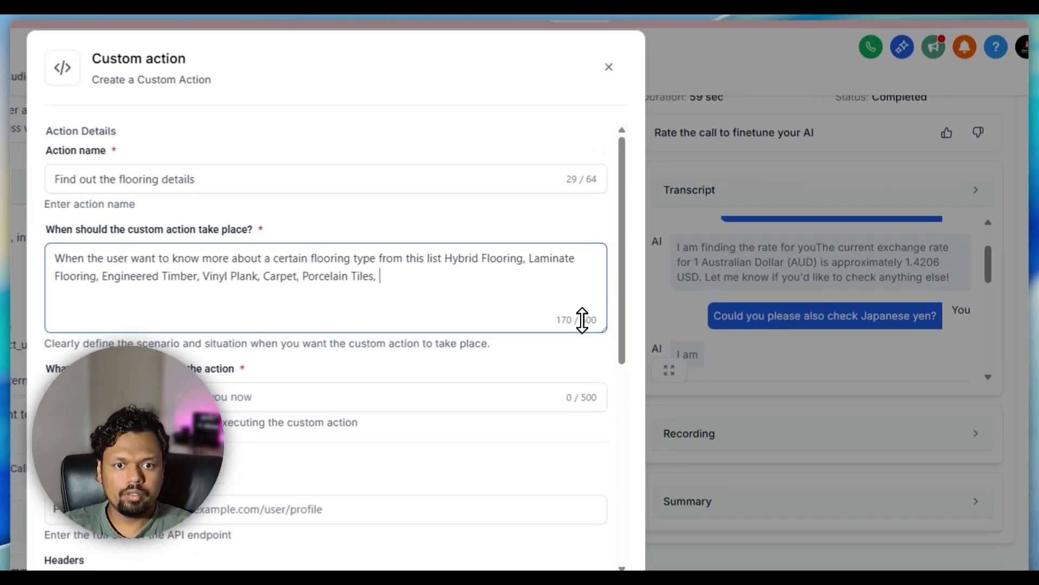
pyautogui.press('BackSpace')
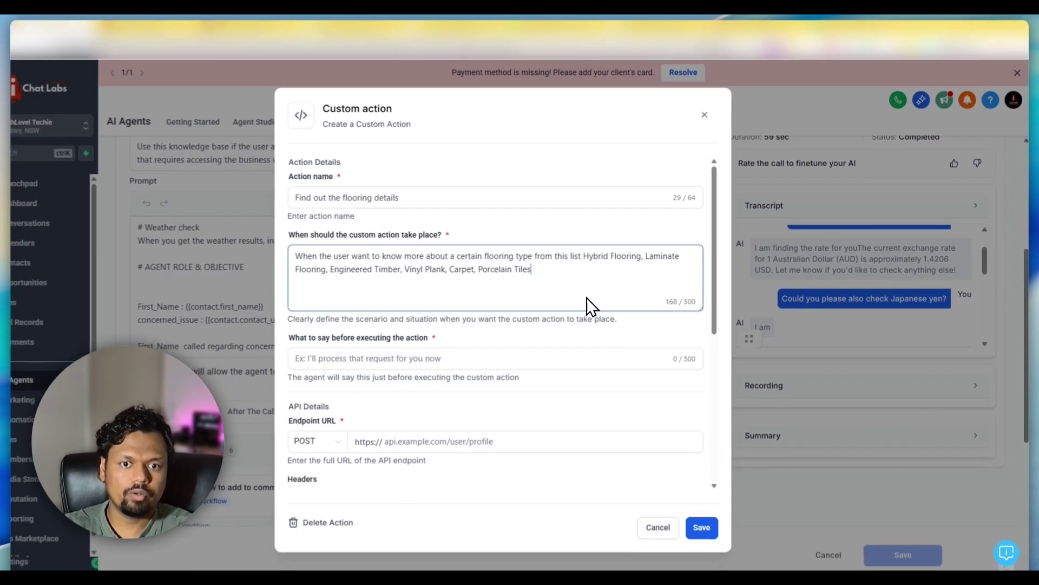
pyautogui.press('BackSpace')
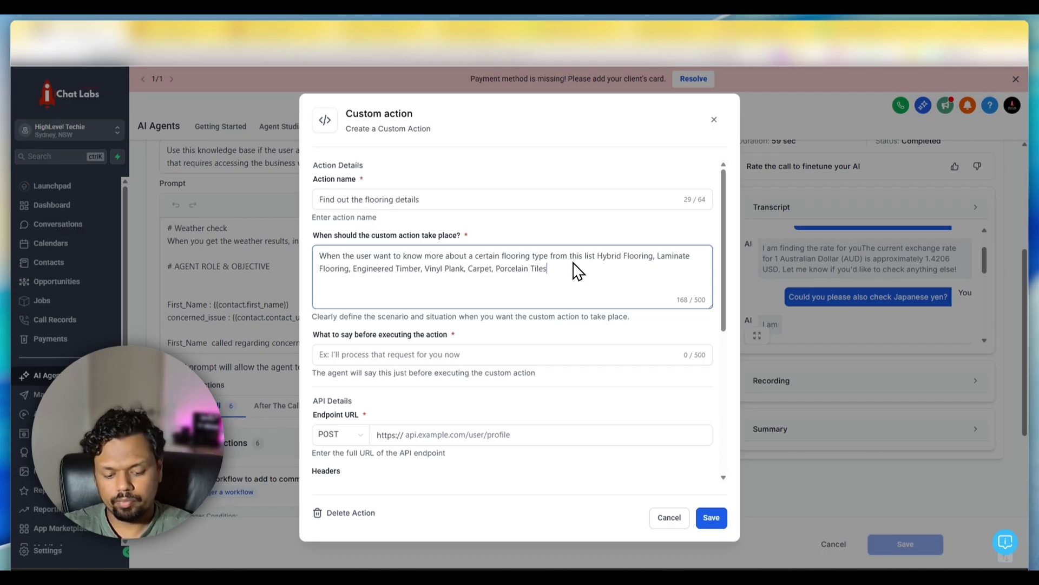
pyautogui.write(', please ')
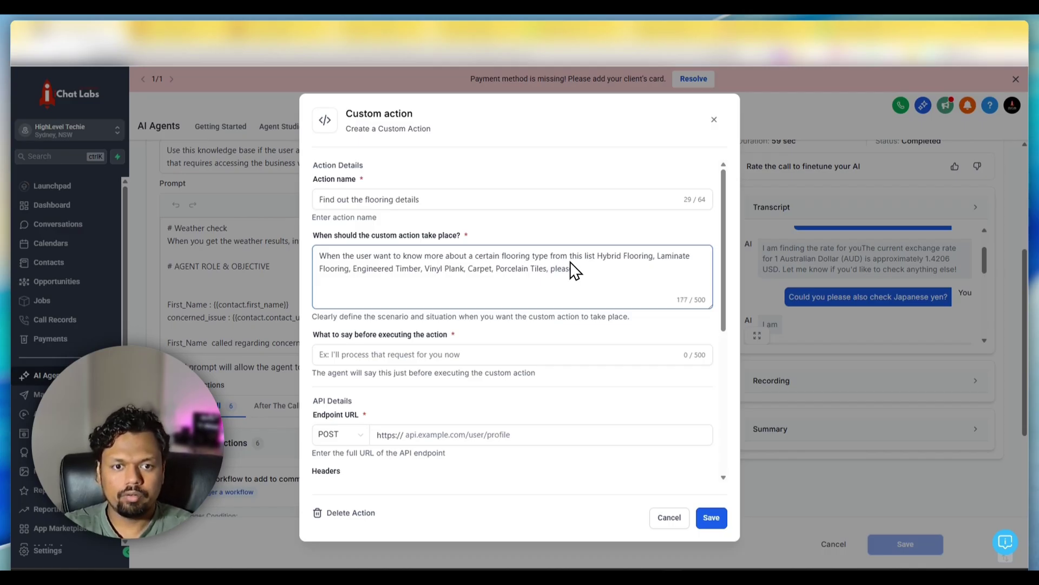
pyautogui.write('run this tool an')
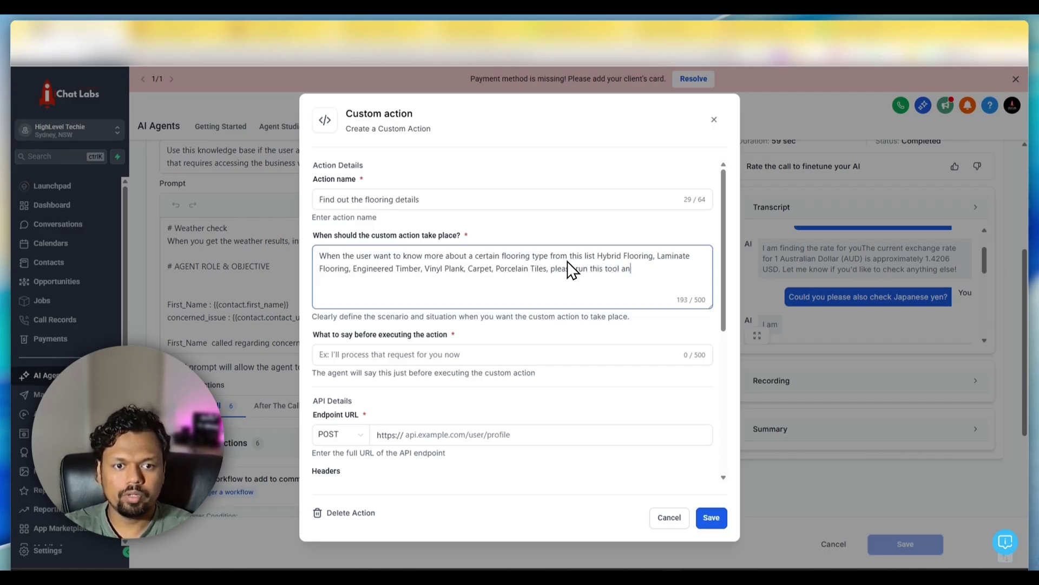
pyautogui.write('d find more details')
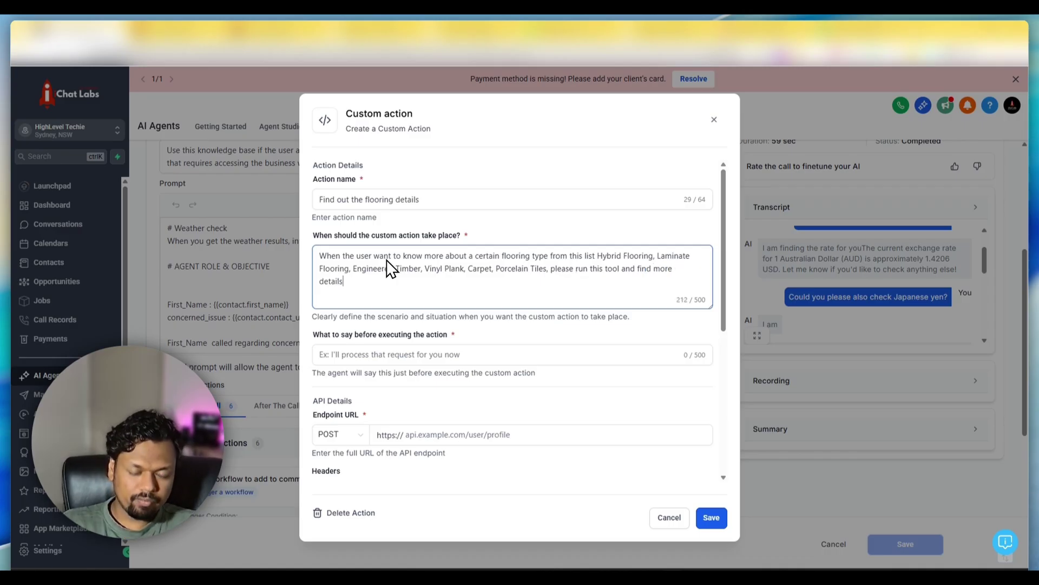
pyautogui.scroll(-2, 425, 297)
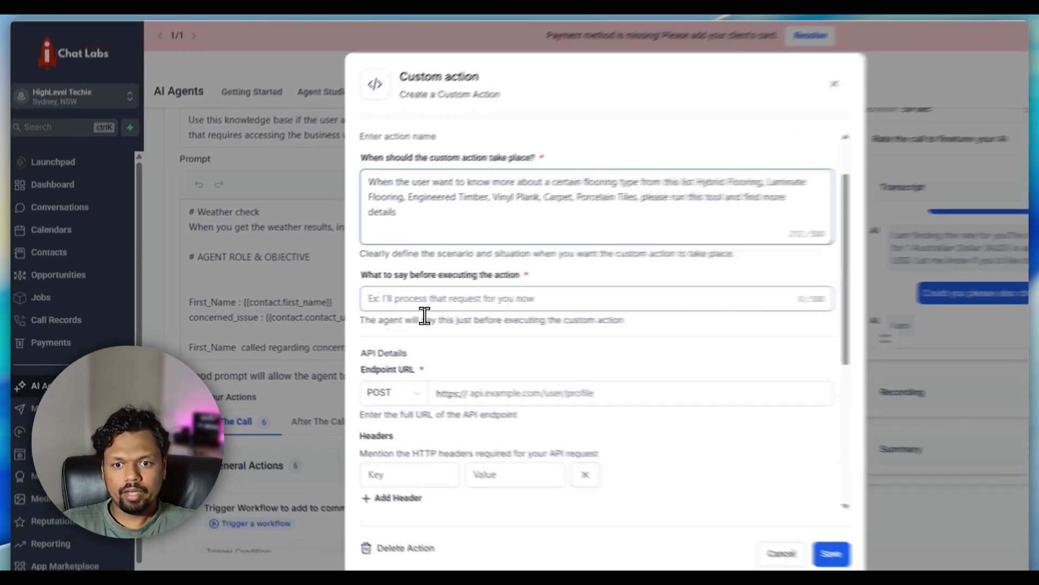
# - Have the agent say 'I am getting those details for you' and set the endpoint method to GET
pyautogui.click(422, 302)
pyautogui.write('I')
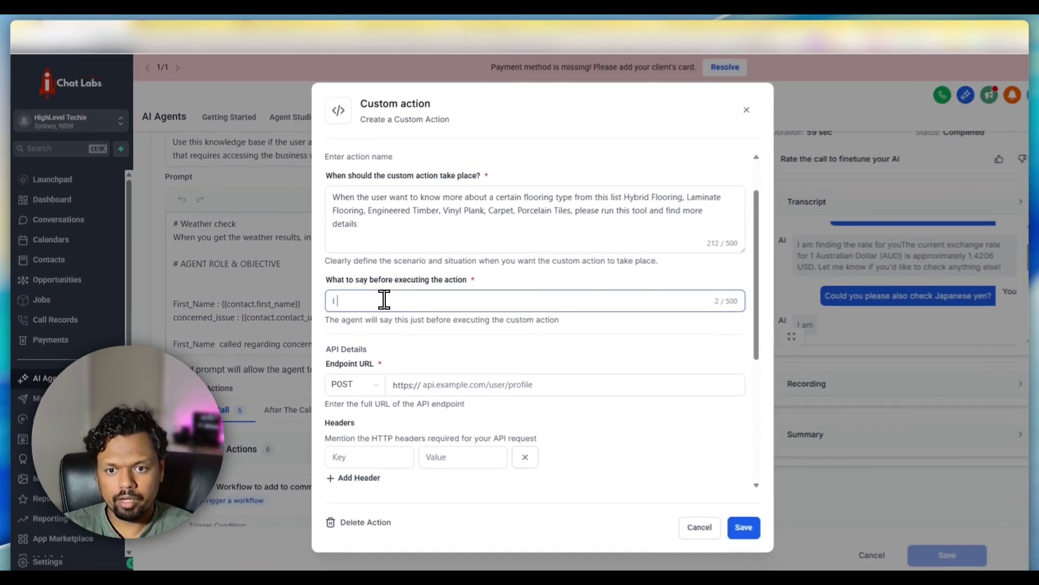
pyautogui.write(' am getting those d')
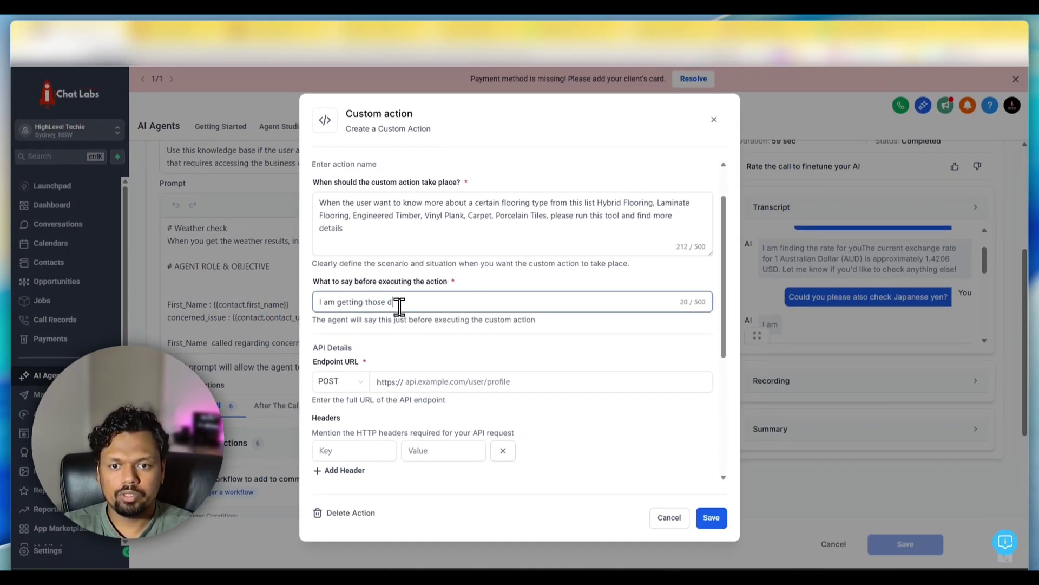
pyautogui.write('etails for you')
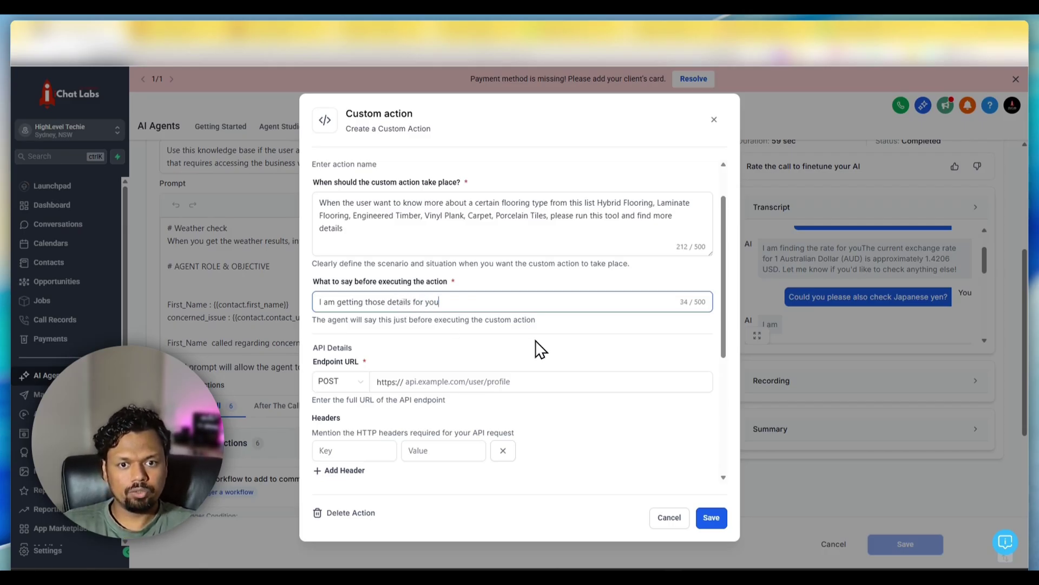
pyautogui.scroll(-1, 539, 352)
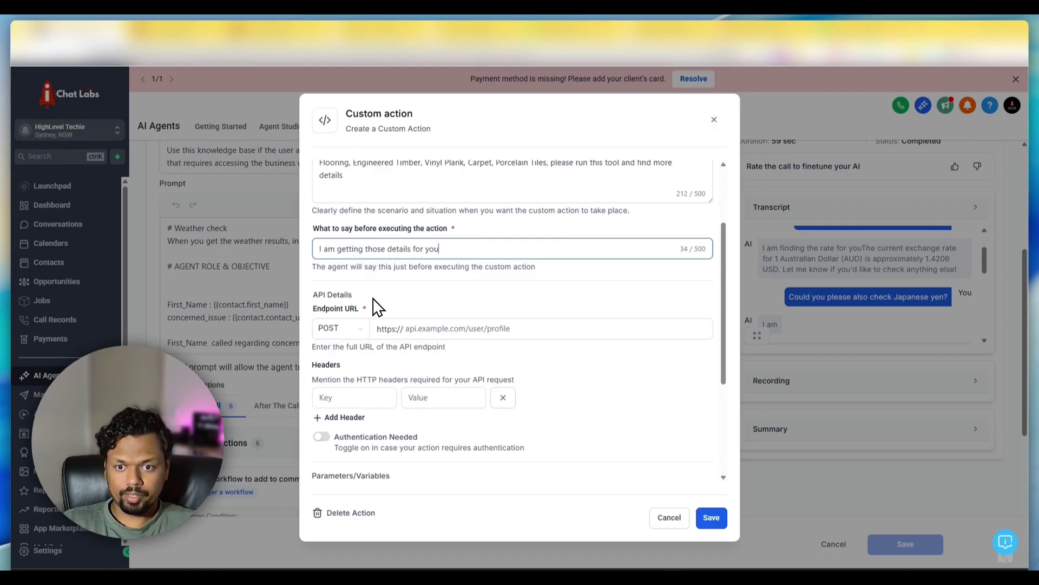
pyautogui.click(337, 328)
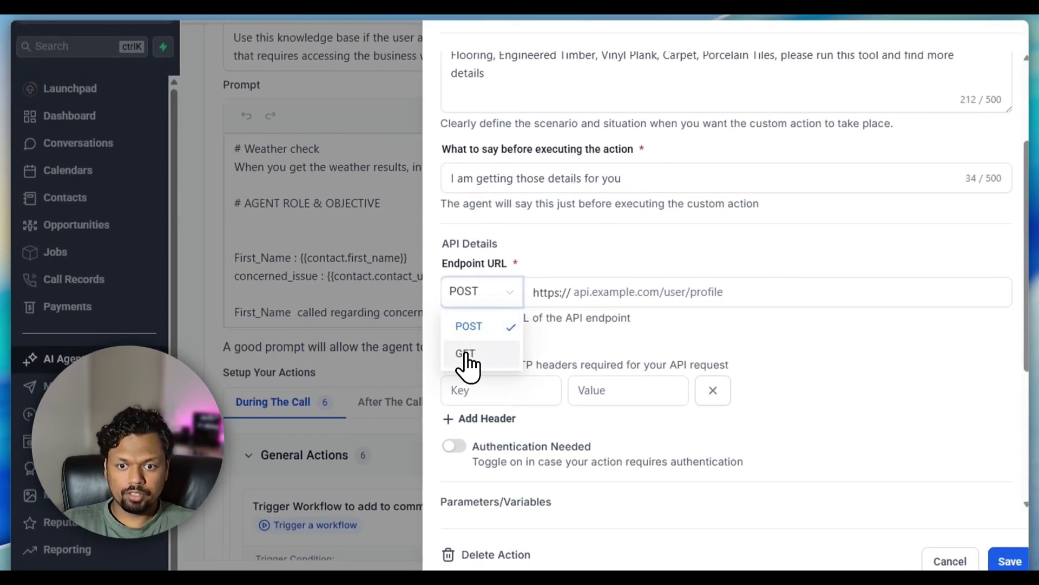
pyautogui.click(465, 355)
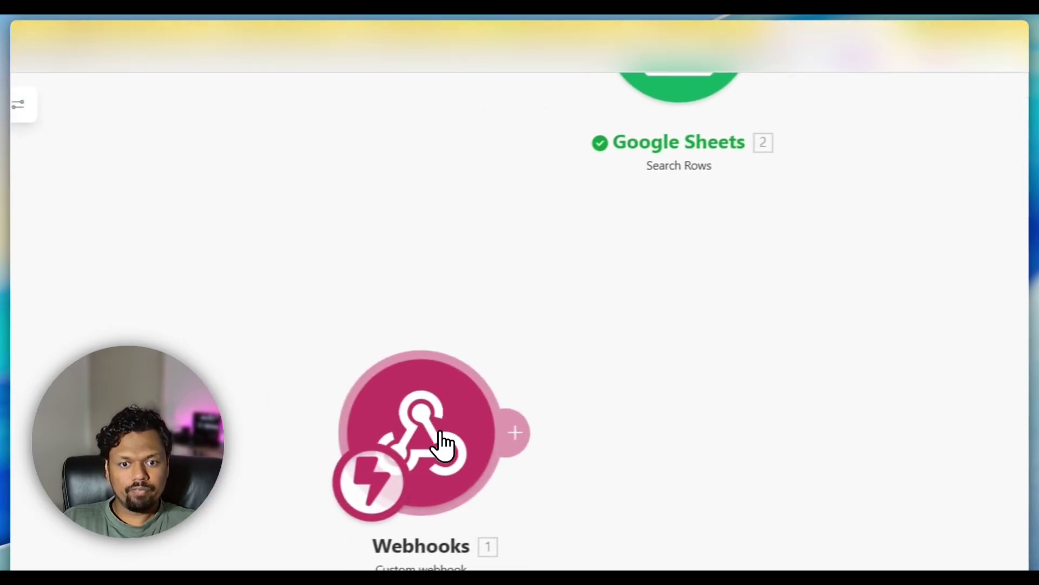
# - Redetermine the GHL Test Webhook's data structure and copy its webhook address
pyautogui.moveTo(440, 431); pyautogui.dragTo(386, 433)
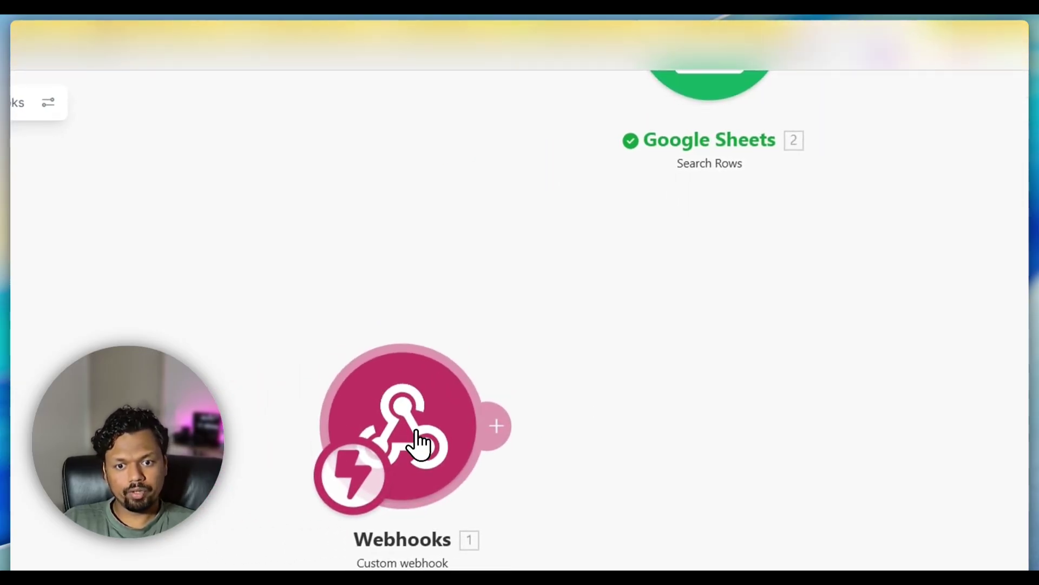
pyautogui.click(418, 444)
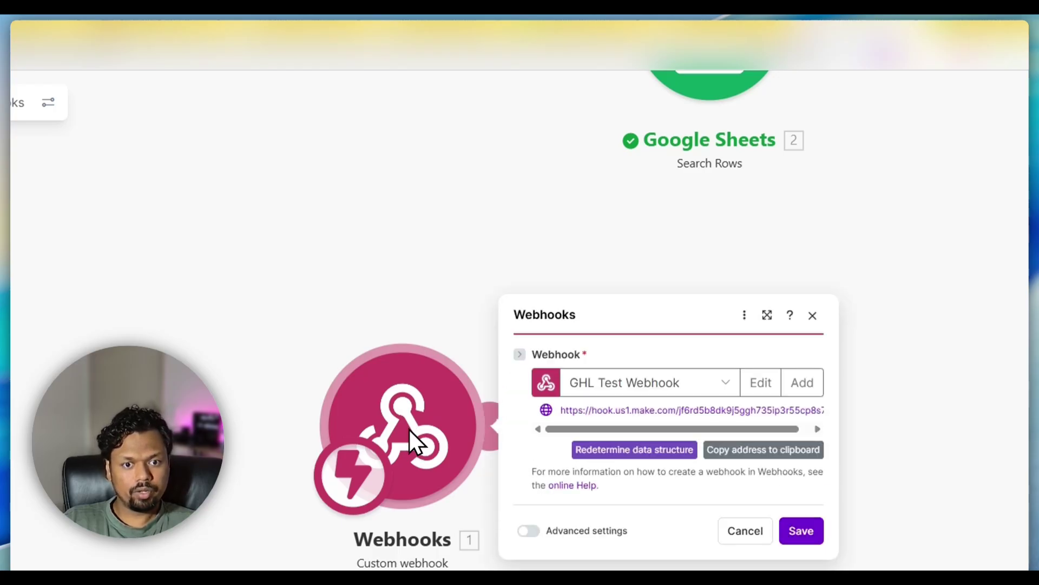
pyautogui.click(652, 452)
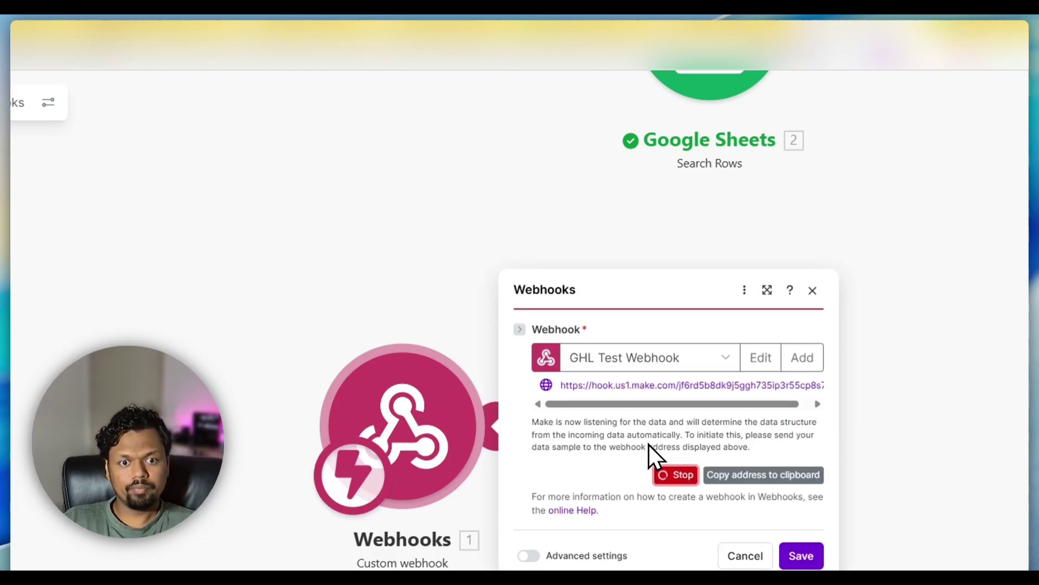
pyautogui.click(96, 22)
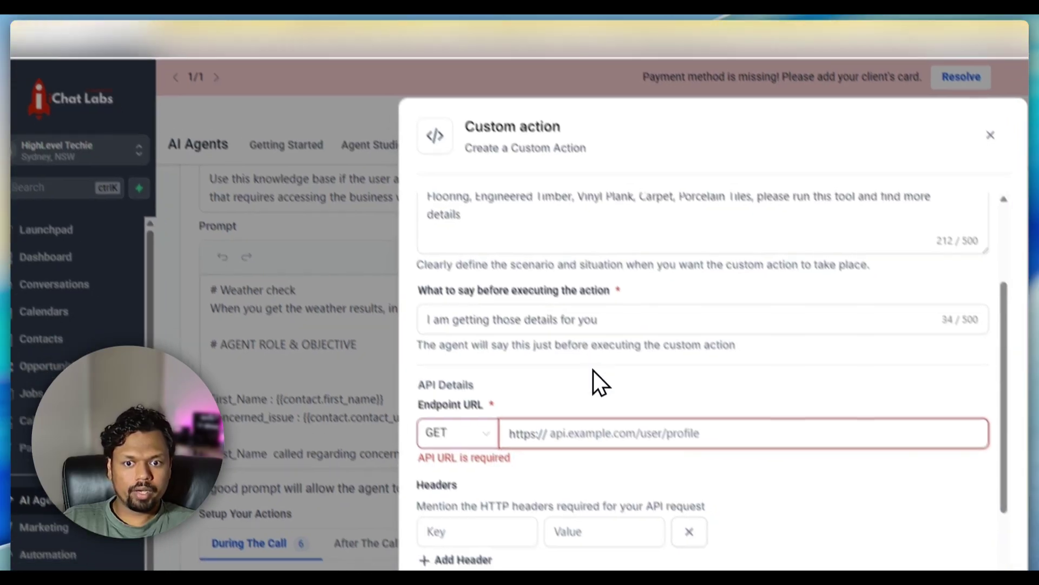
pyautogui.write('Flooring, Laminate Flooring, Engineered Timber, Vinyl Plank, Carpet, Porcelain Tiles')
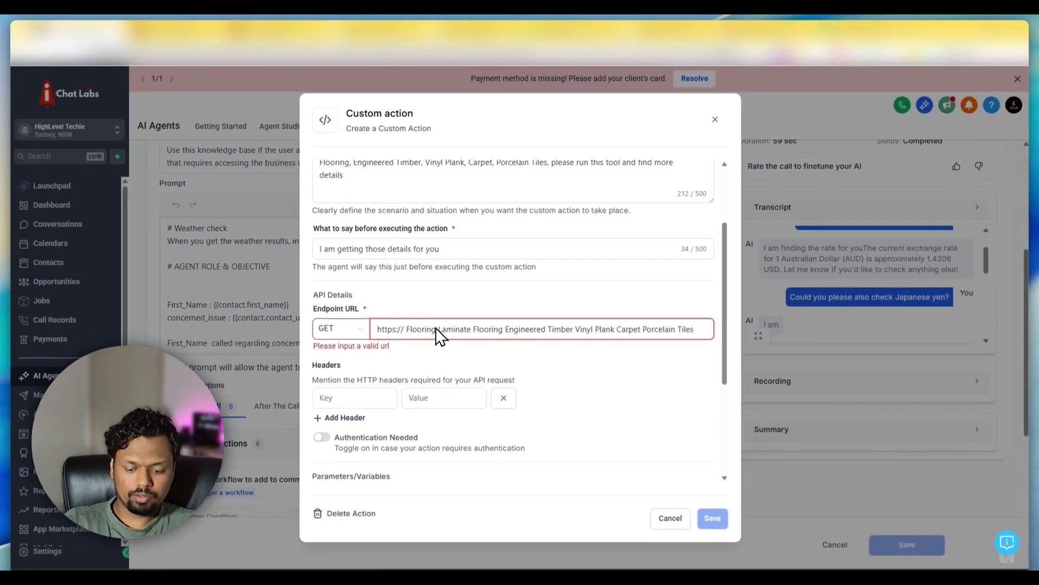
pyautogui.hotkey('ctrl', 'z')
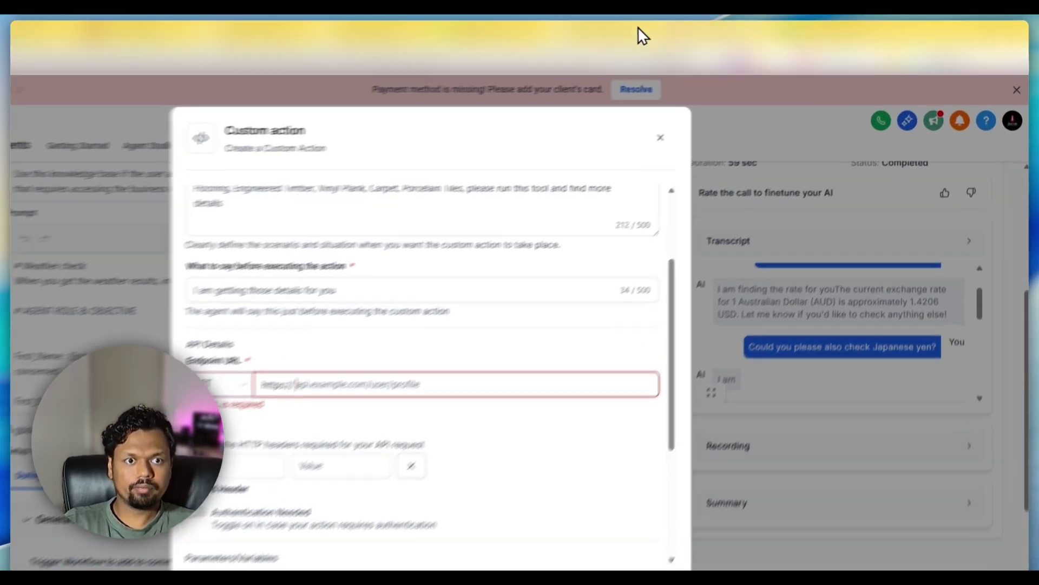
pyautogui.click(695, 27)
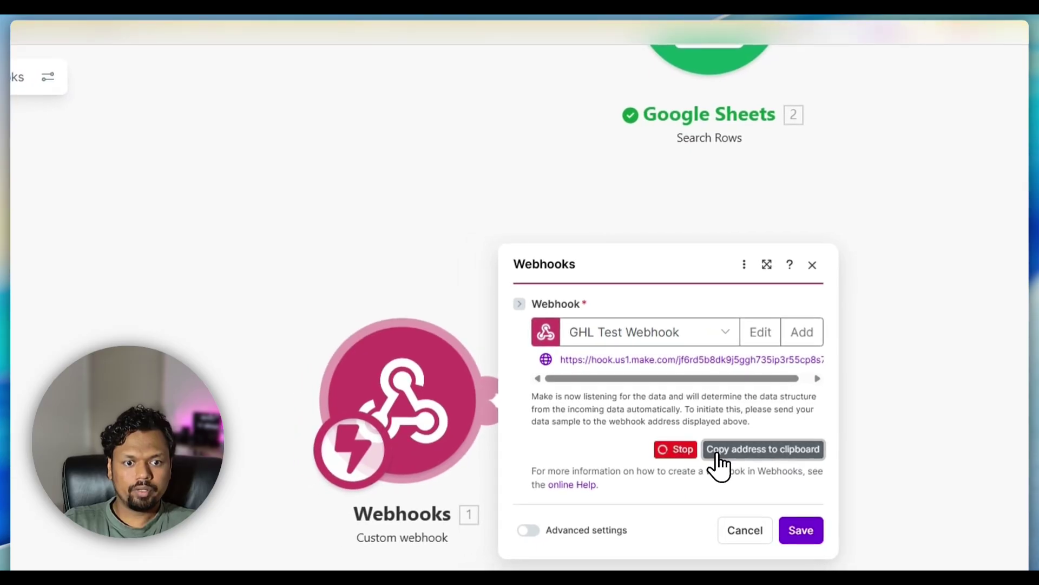
pyautogui.click(707, 425)
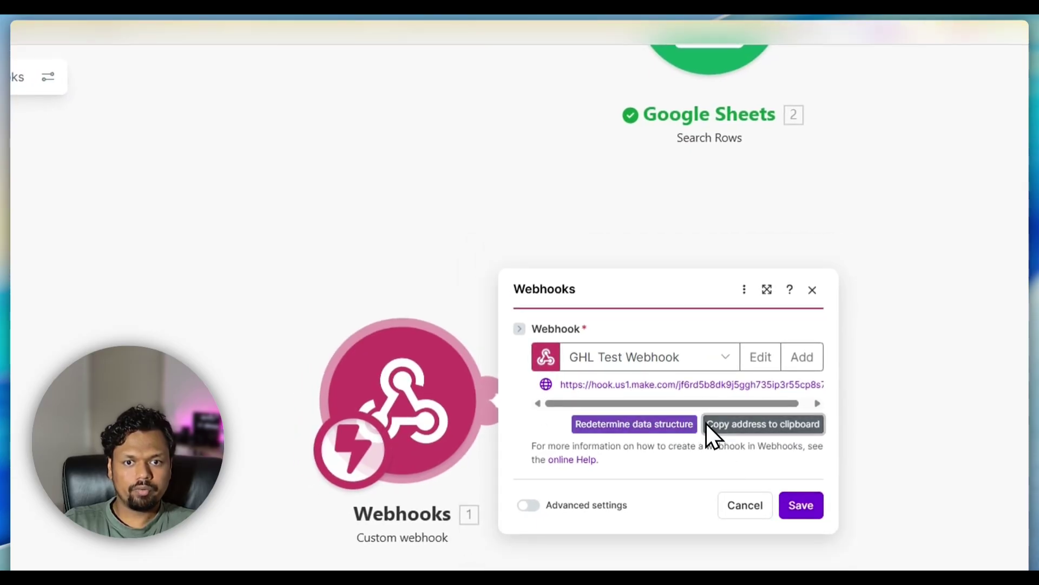
# - Set the endpoint URL to the Make webhook address and remove the empty header row
pyautogui.click(97, 23)
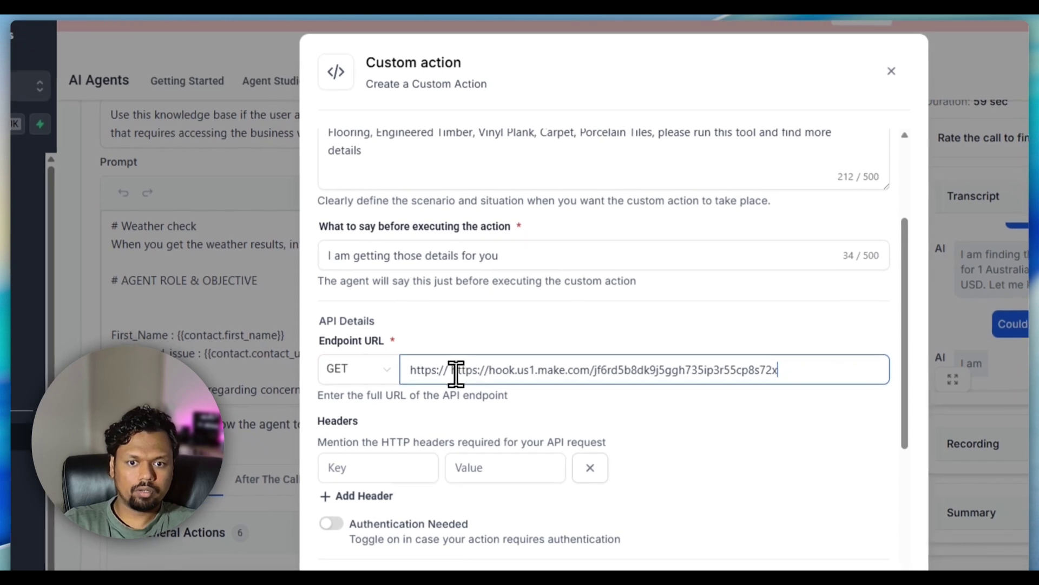
pyautogui.click(490, 366)
pyautogui.press('BackSpace')
pyautogui.press('BackSpace')
pyautogui.press('BackSpace')
pyautogui.press('BackSpace')
pyautogui.press('BackSpace')
pyautogui.press('BackSpace')
pyautogui.press('BackSpace')
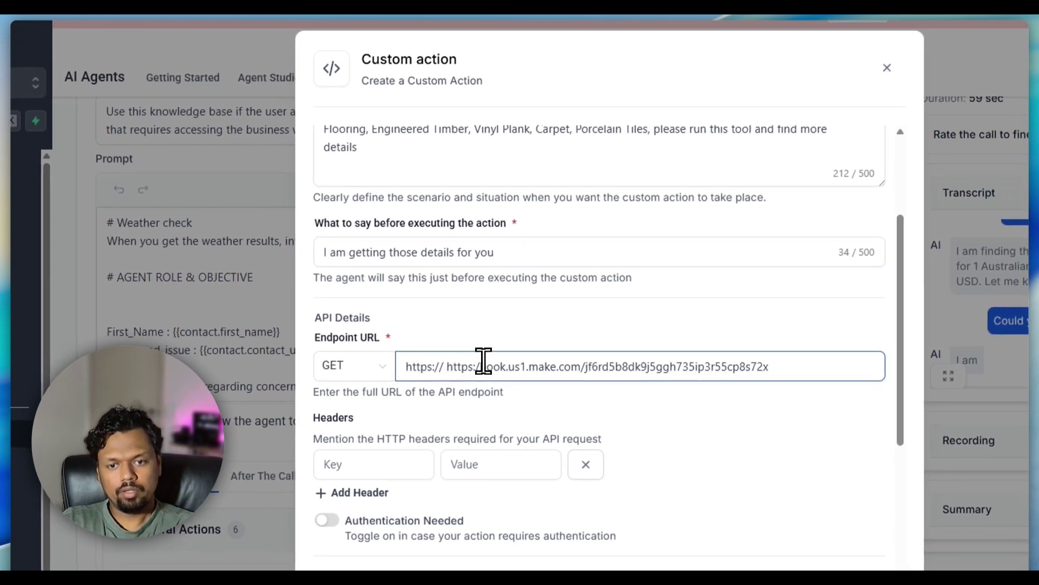
pyautogui.press('BackSpace')
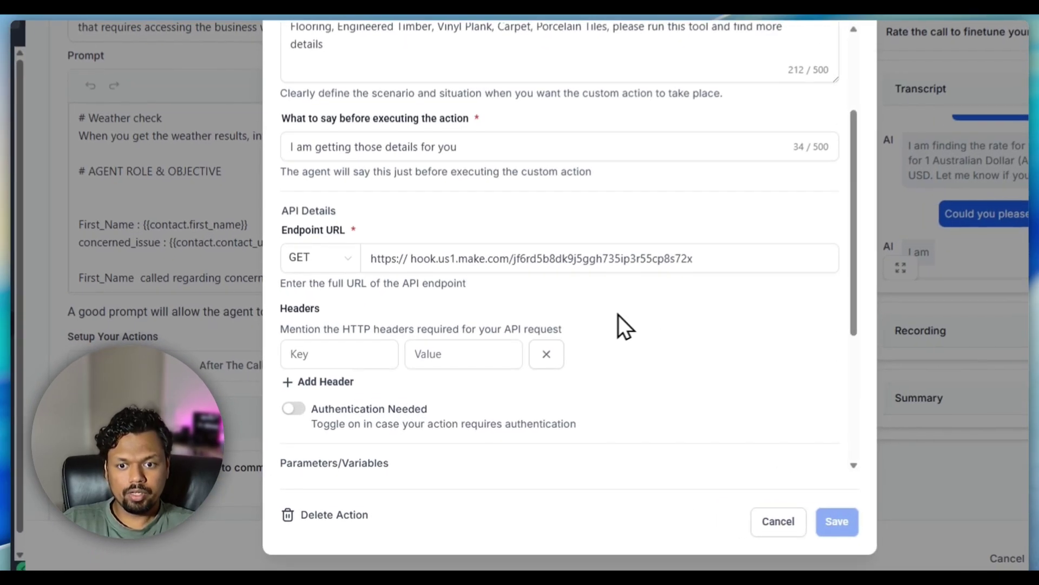
pyautogui.click(503, 398)
pyautogui.scroll(-4, 601, 333)
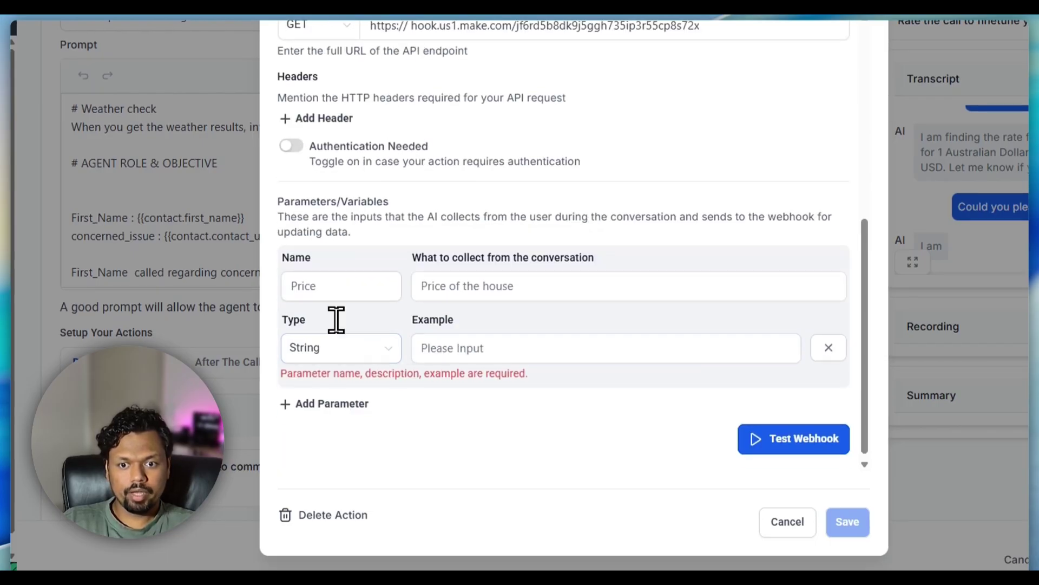
# - Name the parameter 'Type of flooring' and describe capturing the caller's flooring type
pyautogui.click(329, 293)
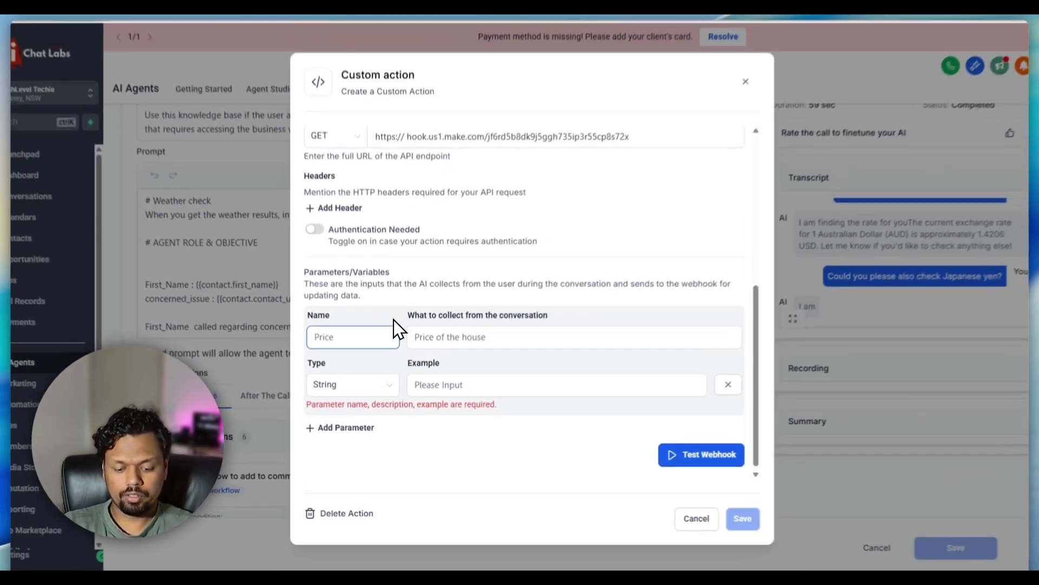
pyautogui.write('Type of flo')
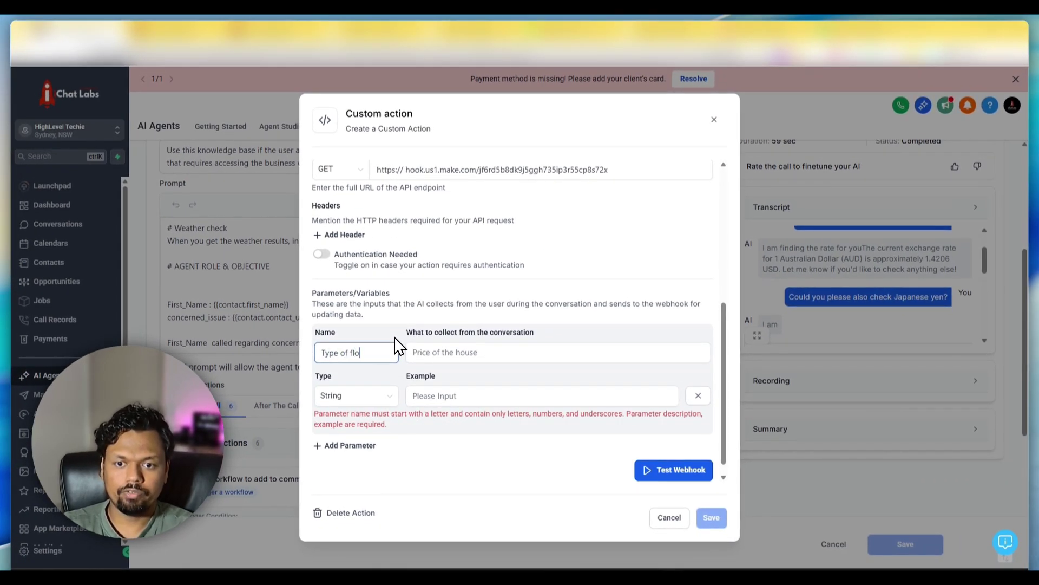
pyautogui.write('owin')
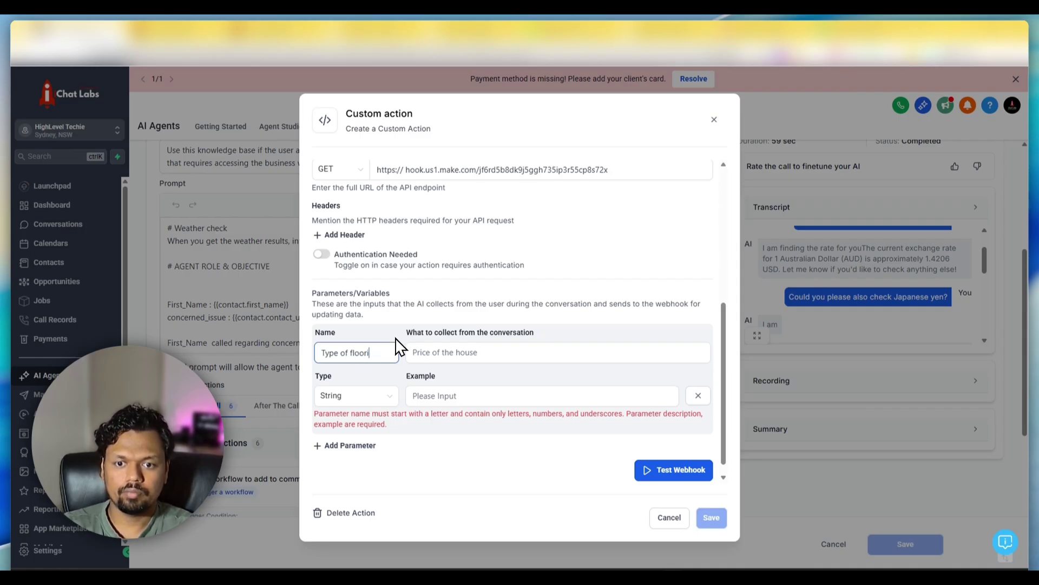
pyautogui.click(414, 351)
pyautogui.write('W')
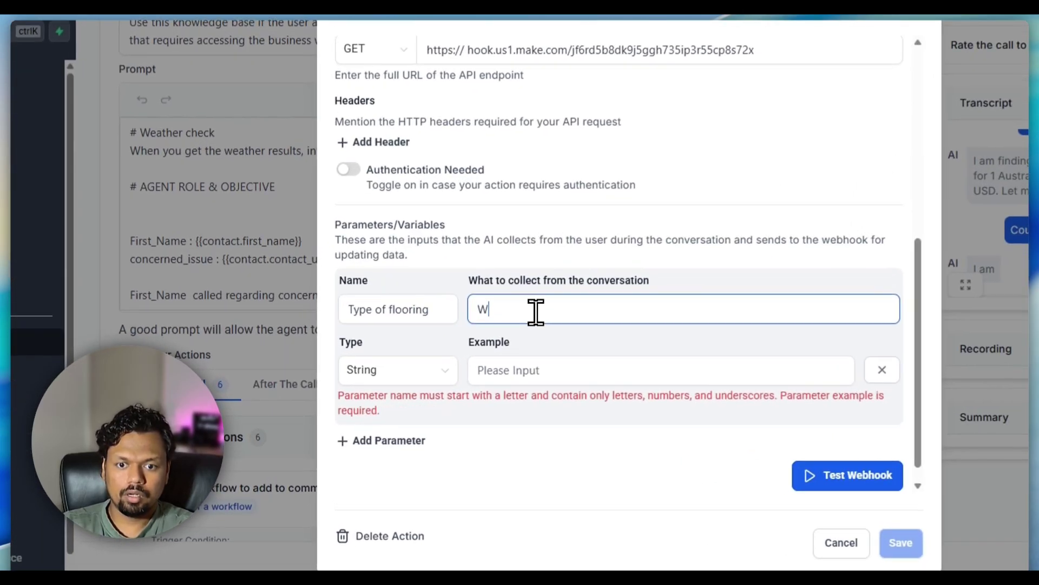
pyautogui.press('BackSpace')
pyautogui.write('Capt')
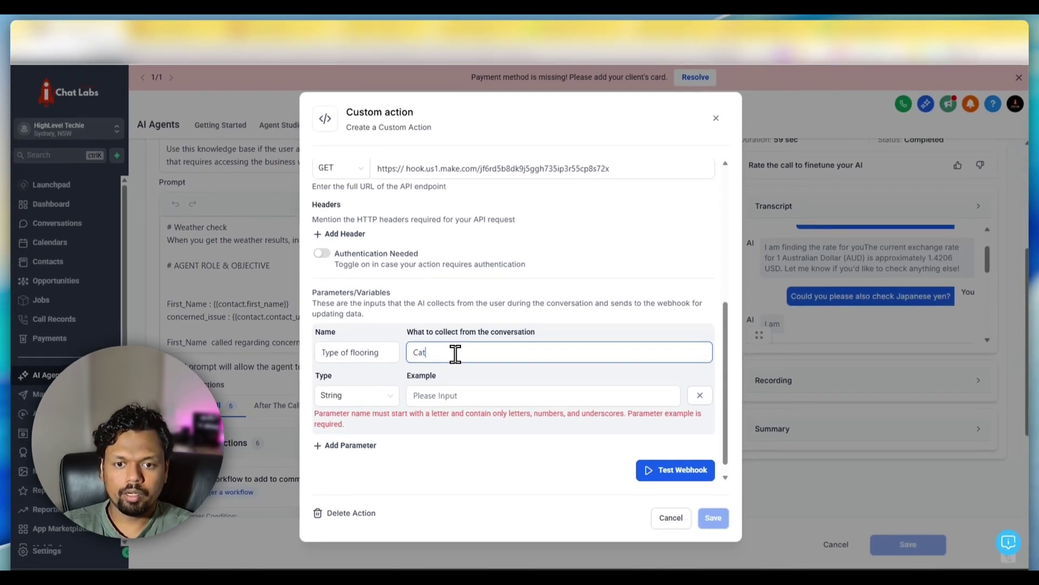
pyautogui.write('re the type of flooring as requested by the user, Here are the list to se')
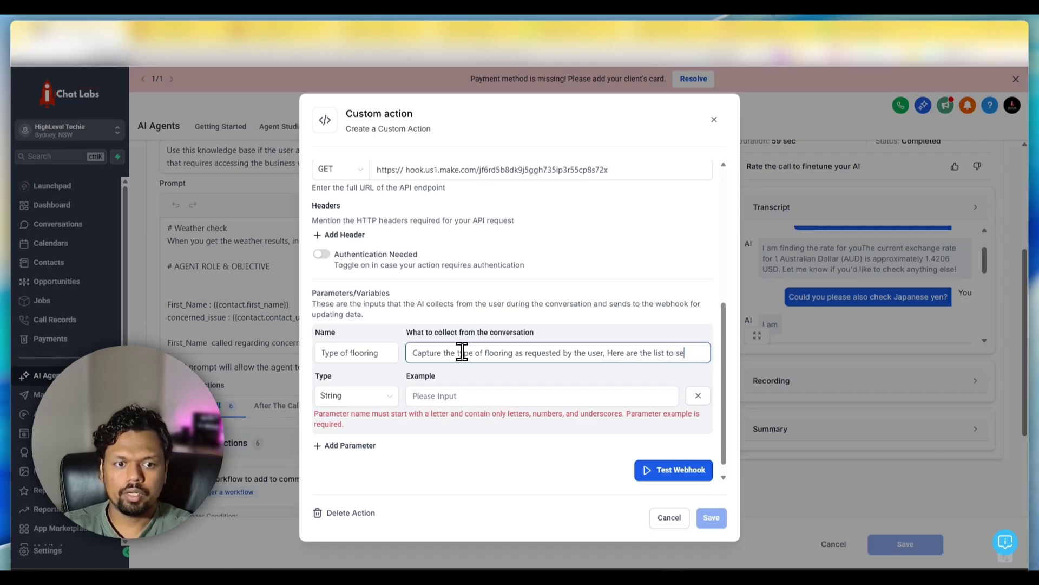
pyautogui.write('lect from')
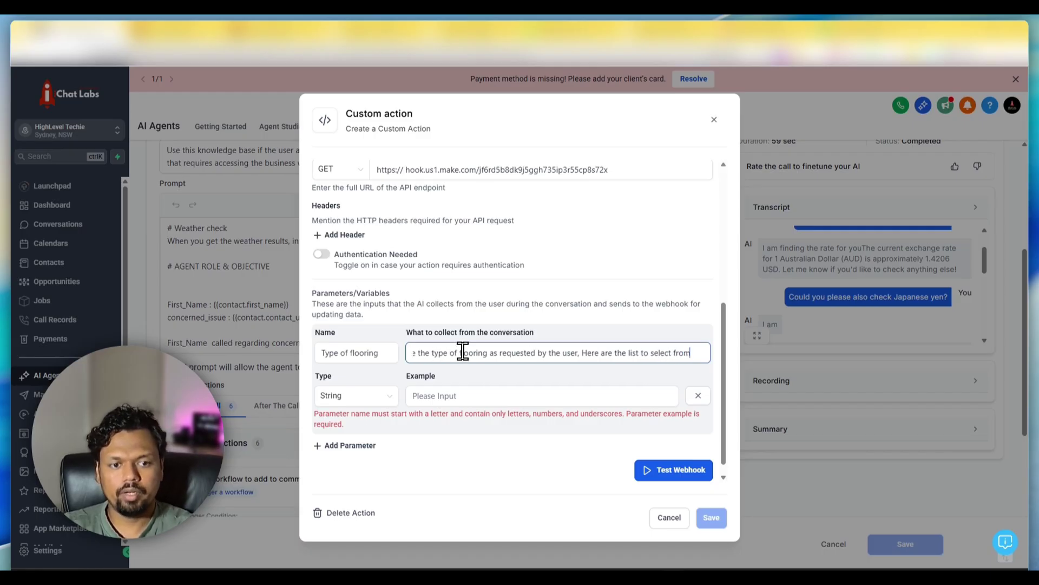
pyautogui.write('.')
# - Append the flooring list to the parameter description and set its example to Carpet
pyautogui.scroll(5, 352, 311)
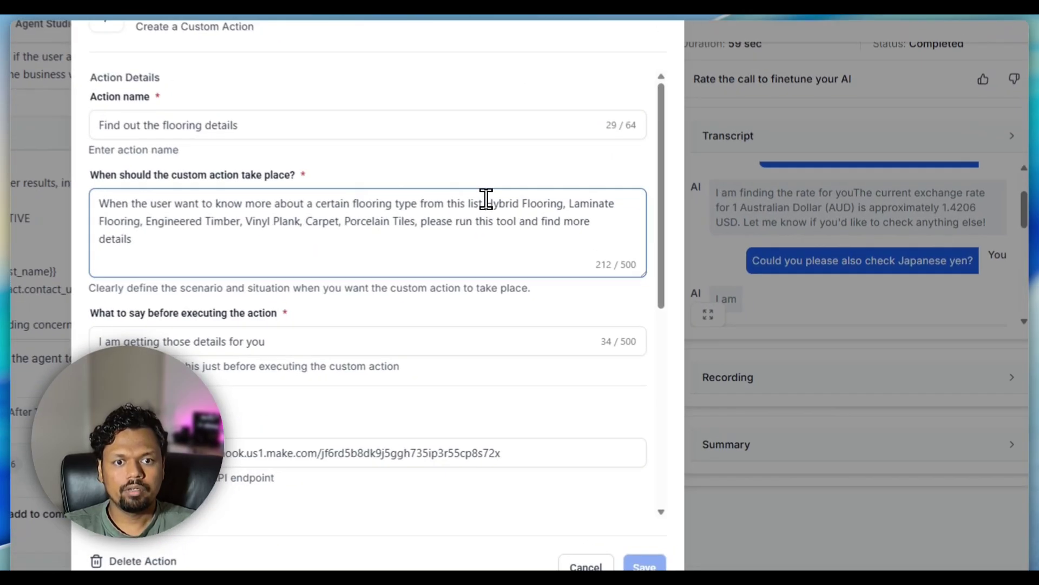
pyautogui.moveTo(597, 255); pyautogui.dragTo(564, 269)
pyautogui.moveTo(427, 220); pyautogui.dragTo(405, 222)
pyautogui.hotkey('ctrl', 'c')
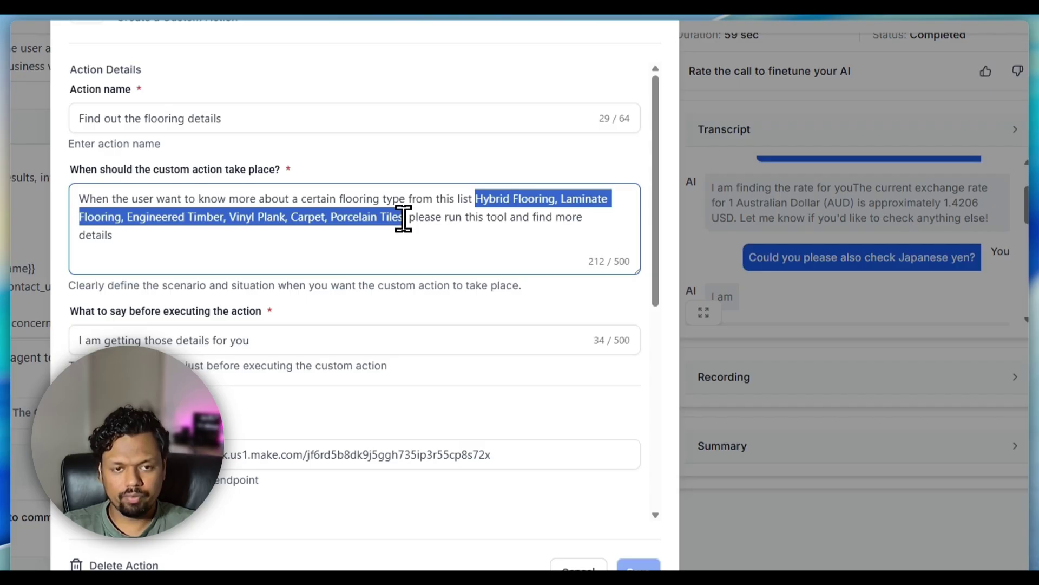
pyautogui.scroll(-5, 574, 287)
pyautogui.click(553, 413)
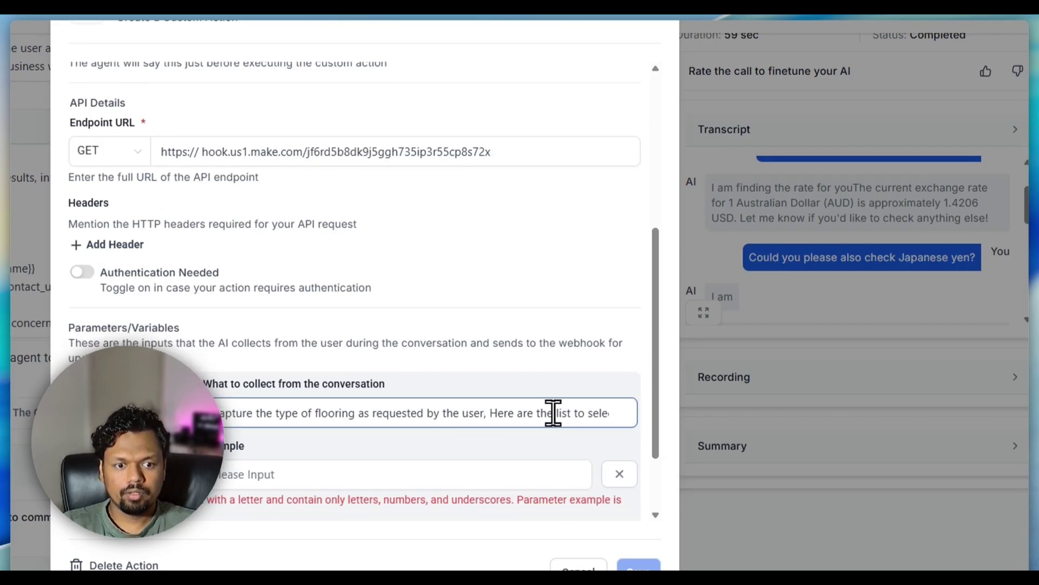
pyautogui.click(611, 410)
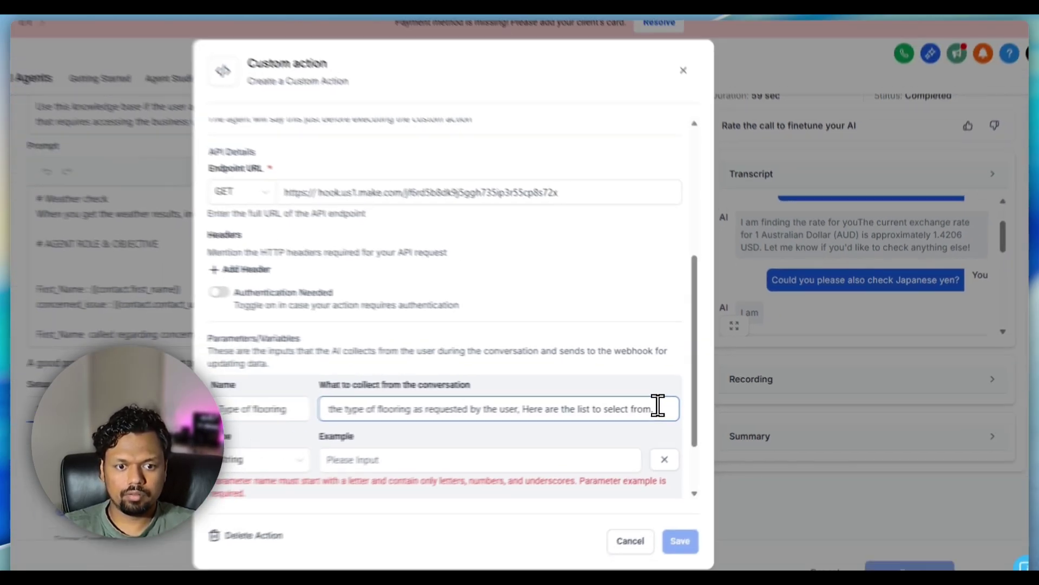
pyautogui.hotkey('ctrl', 'v')
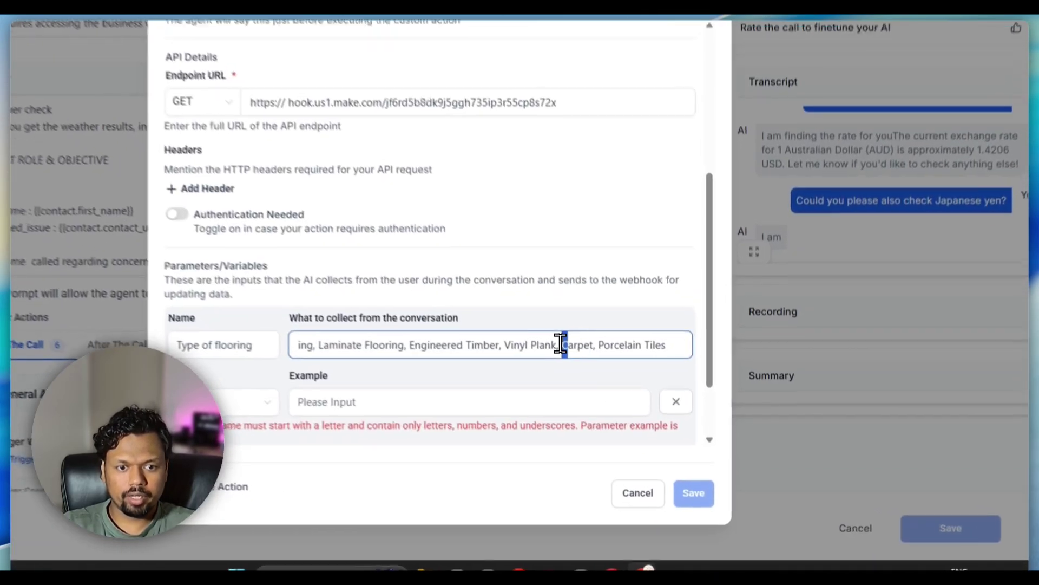
pyautogui.moveTo(611, 406); pyautogui.dragTo(635, 405)
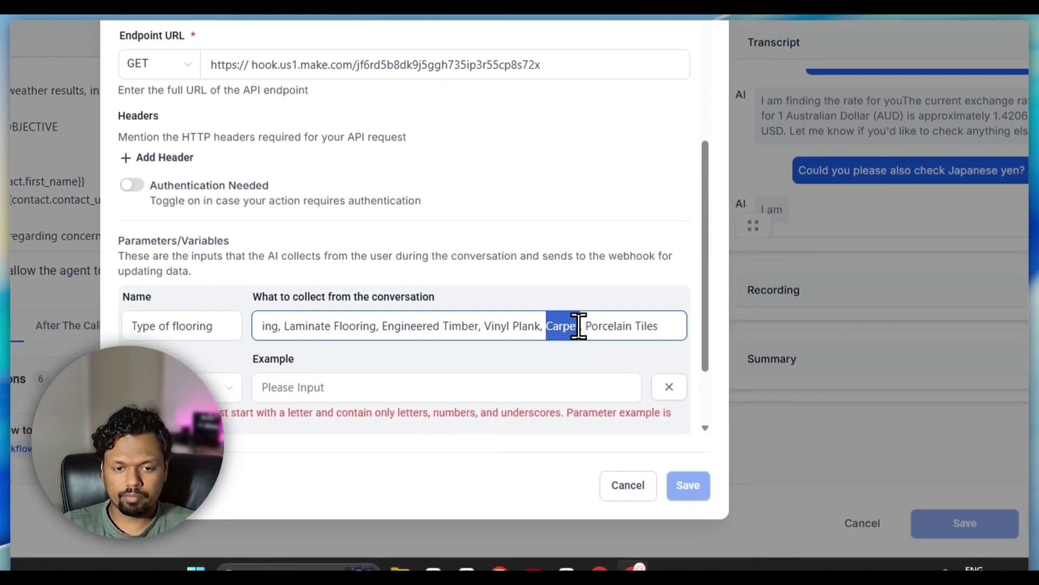
pyautogui.click(474, 381)
pyautogui.write('Carpet')
pyautogui.scroll(-2, 455, 376)
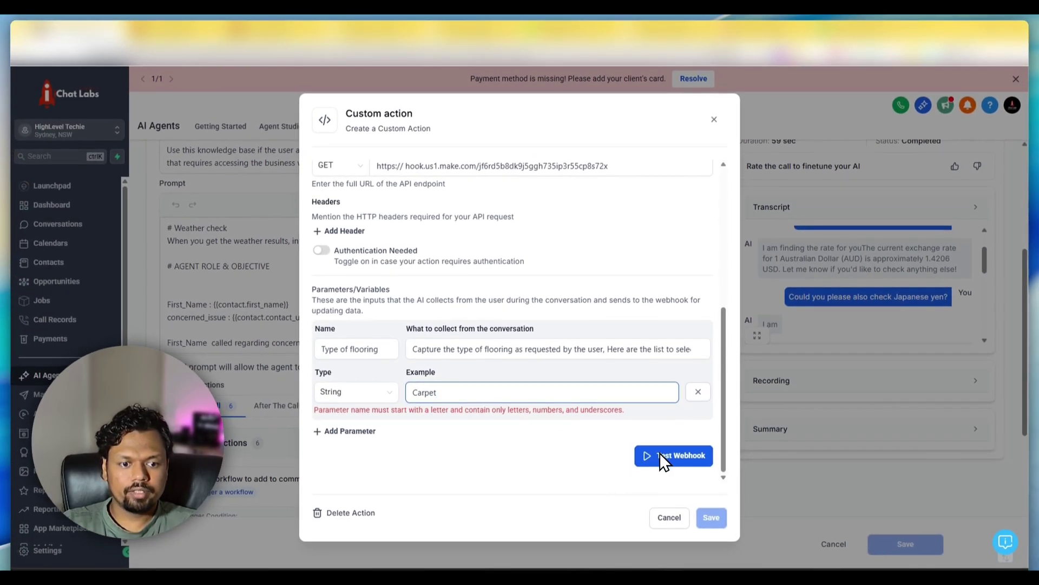
# - Run only the Make Webhooks module so it waits for incoming data, then return to Chat Labs
pyautogui.click(661, 53)
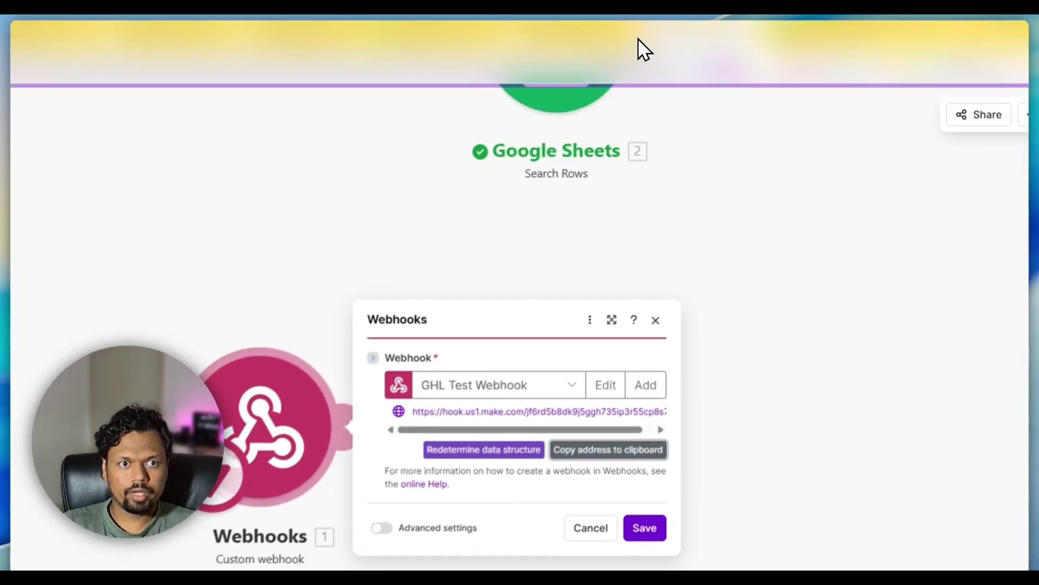
pyautogui.rightClick(293, 418)
pyautogui.click(331, 451)
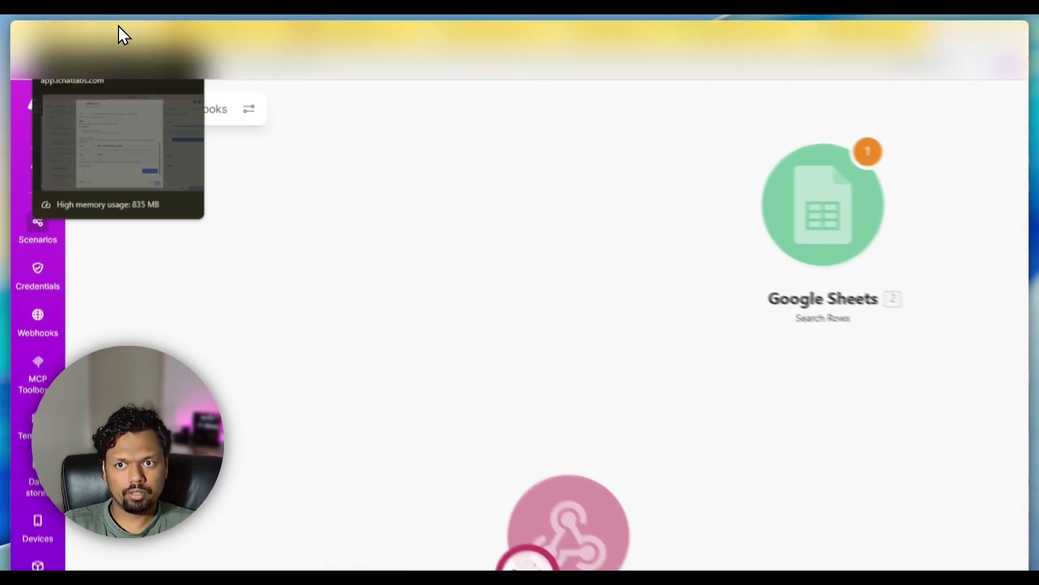
pyautogui.click(119, 30)
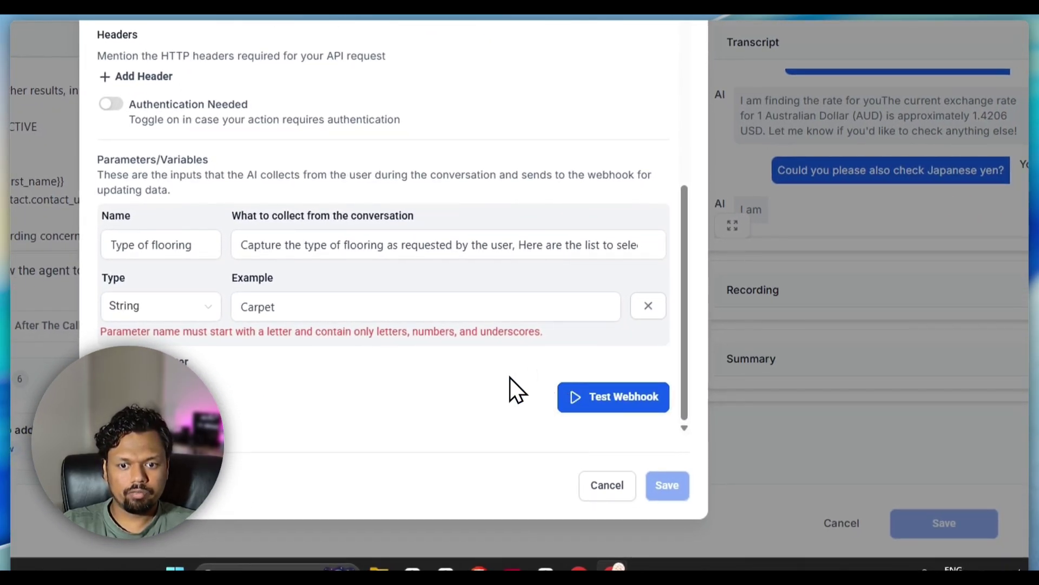
# - Rename the parameter to Type_of_flooring
pyautogui.scroll(10, 509, 379)
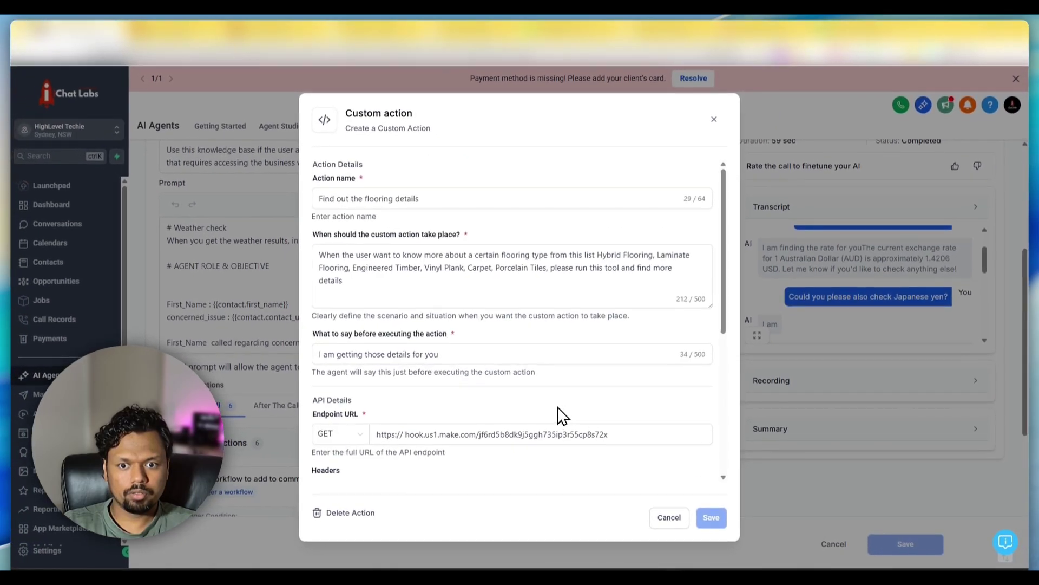
pyautogui.scroll(-5, 563, 415)
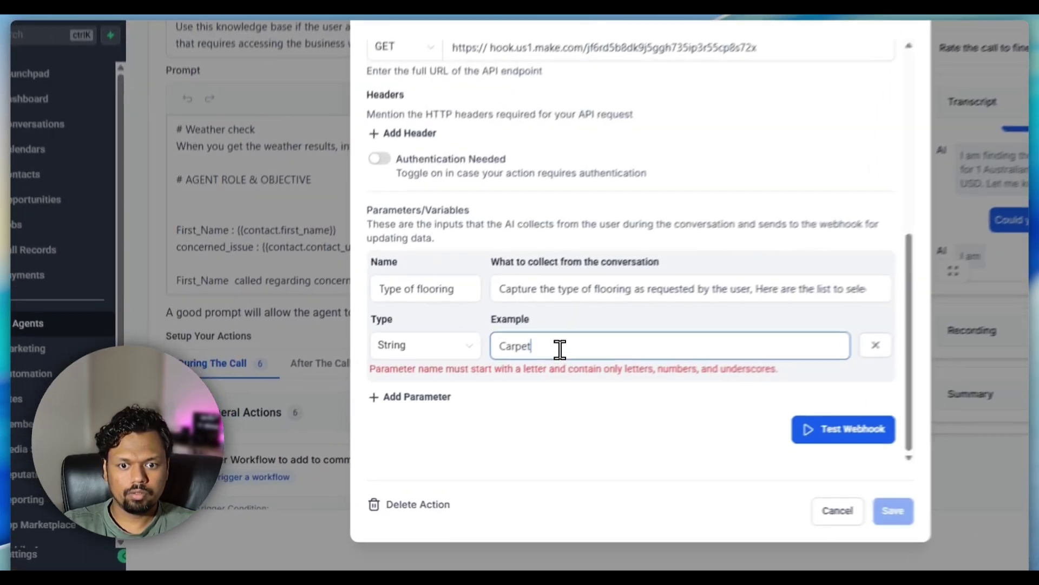
pyautogui.click(414, 392)
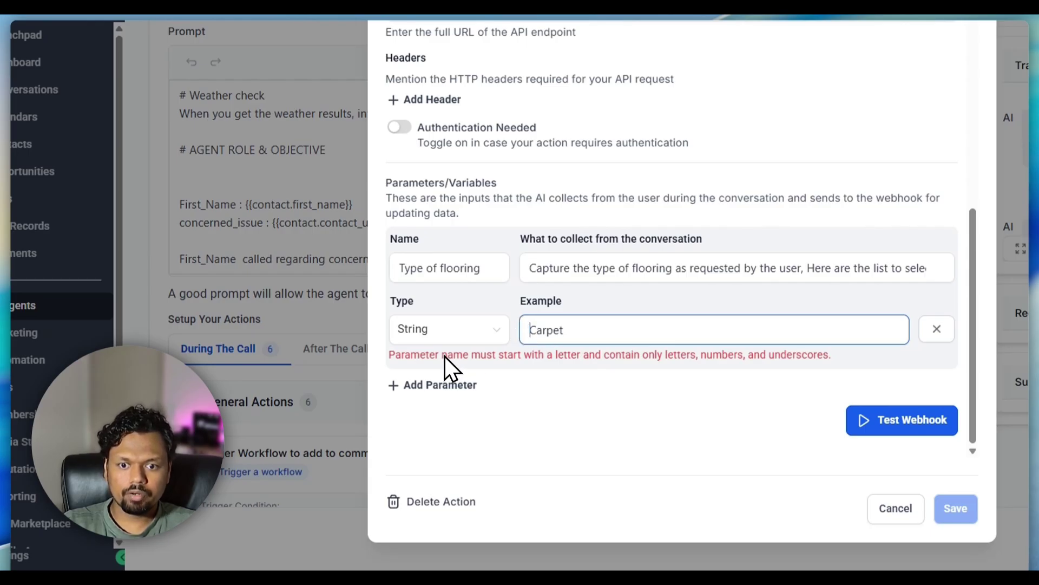
pyautogui.click(432, 269)
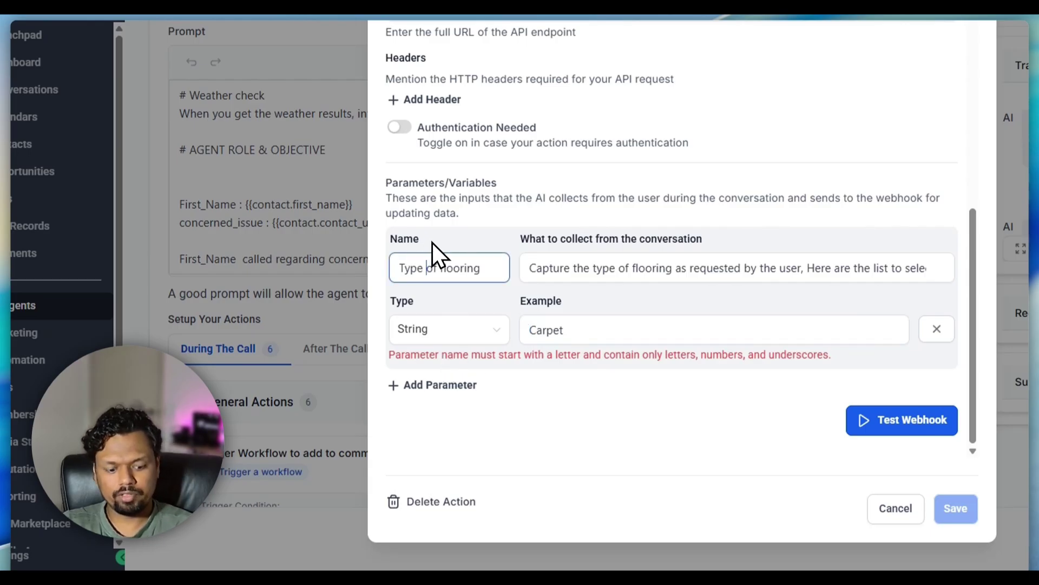
pyautogui.hotkey('ctrl', 'a')
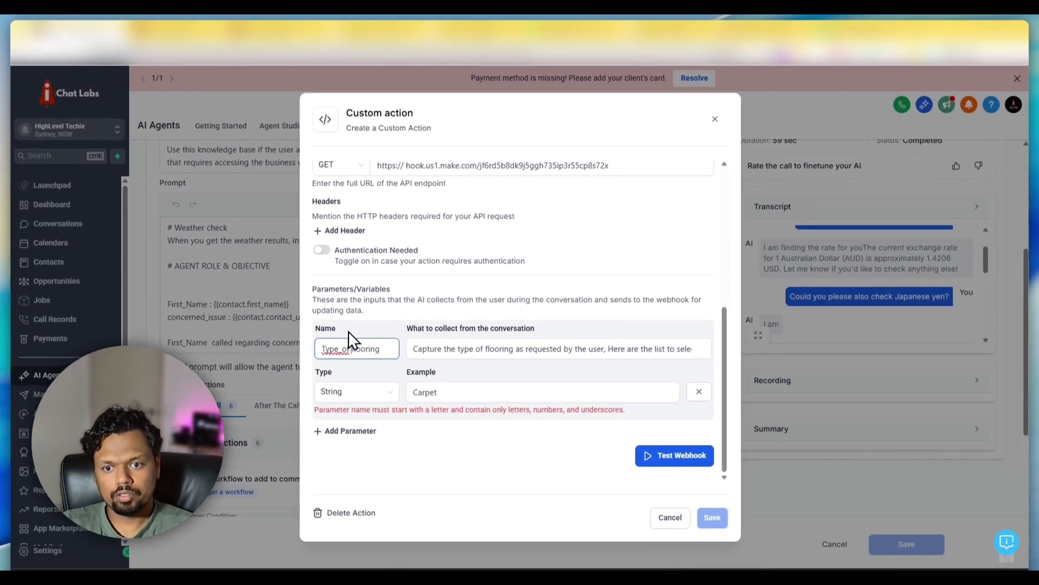
pyautogui.write('Type_offlooring')
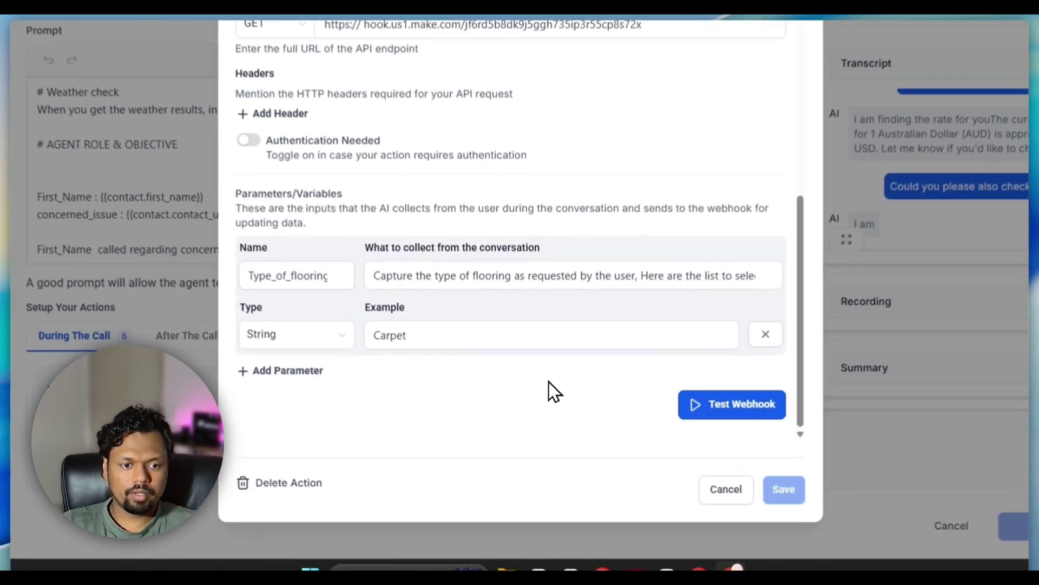
# - Test the webhook with Carpet, select the results response field, and save the action
pyautogui.click(665, 455)
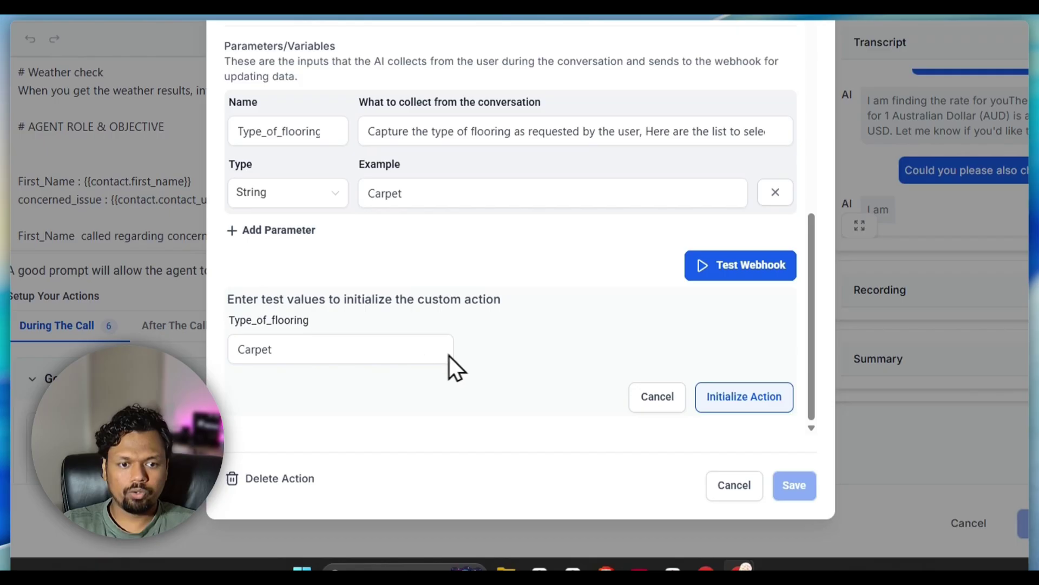
pyautogui.click(709, 403)
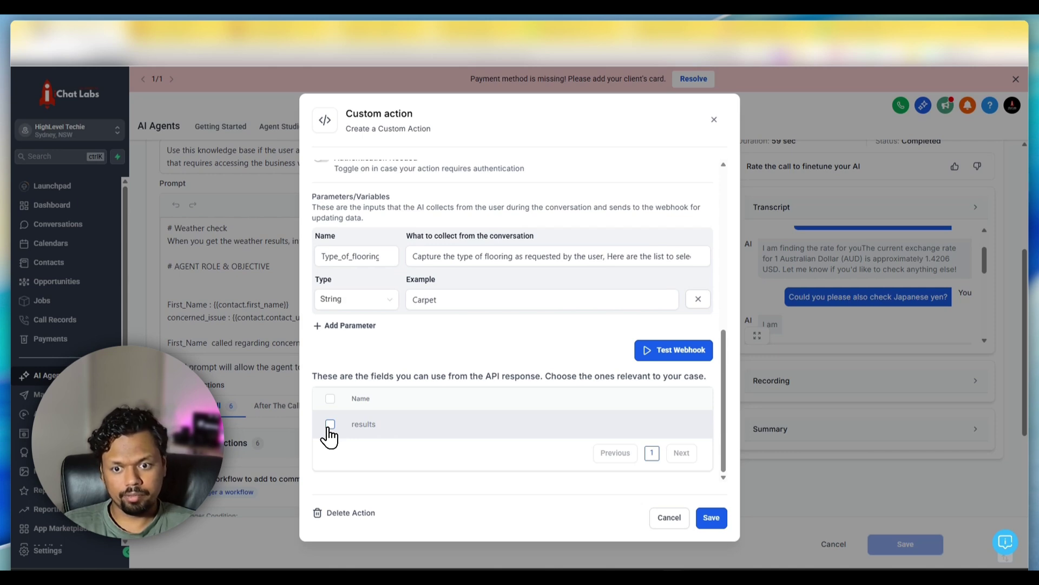
pyautogui.click(331, 424)
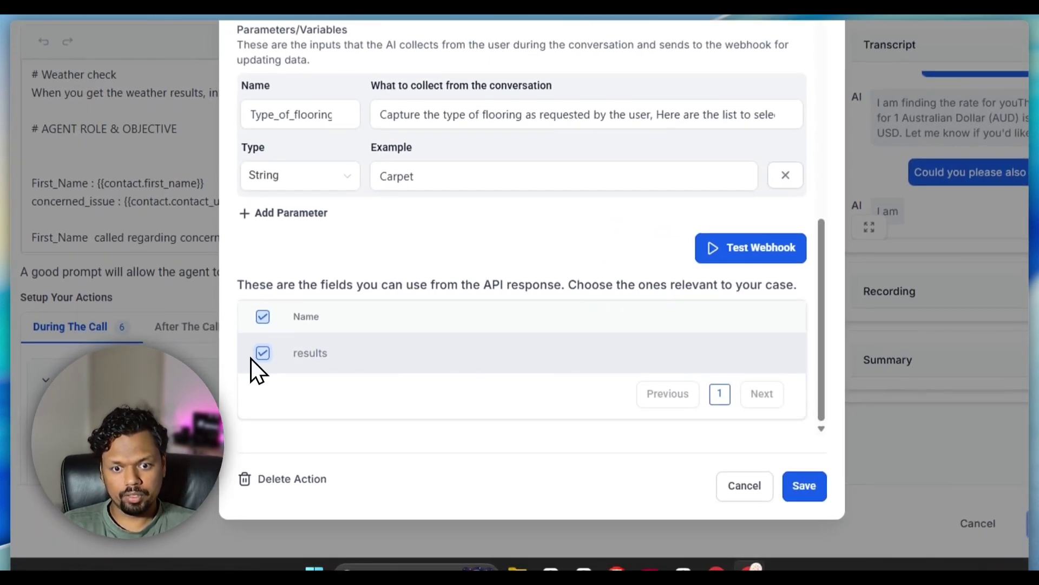
pyautogui.click(785, 490)
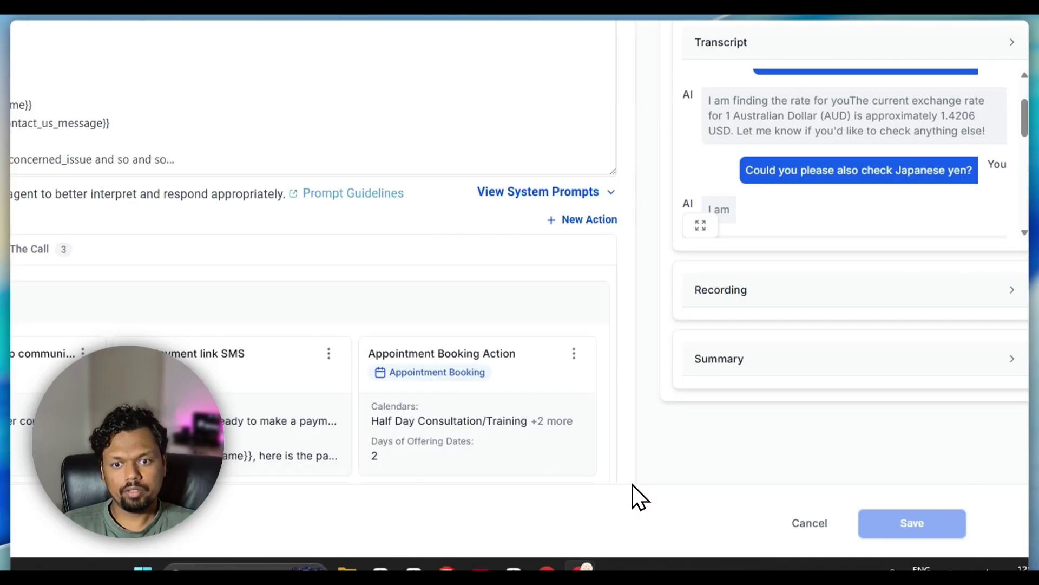
pyautogui.scroll(1, 632, 484)
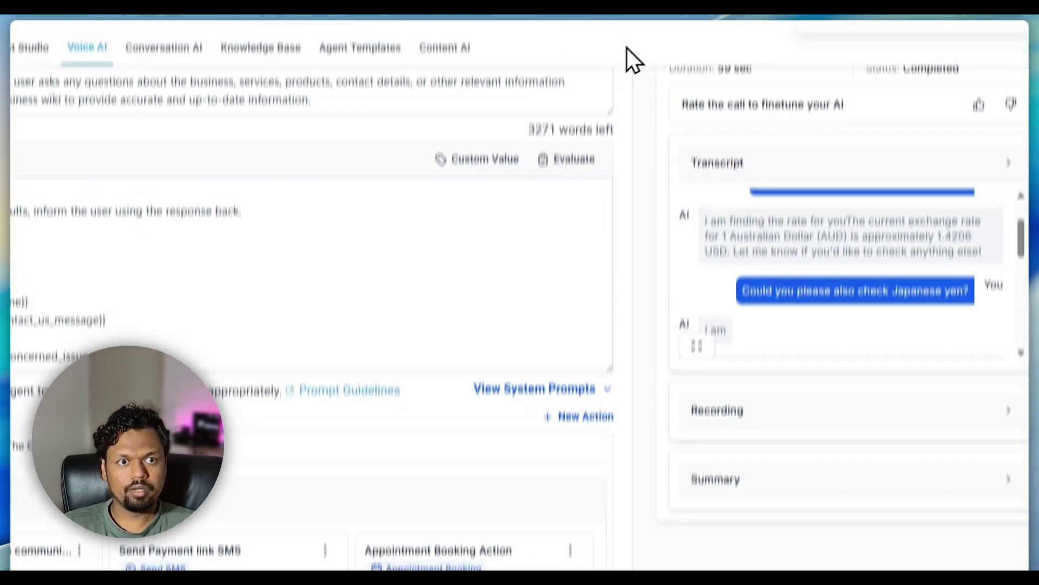
# - Verify Make received Type_of_flooring: Carpet, then connect Google Sheets Search Rows after Webhooks
pyautogui.click(626, 33)
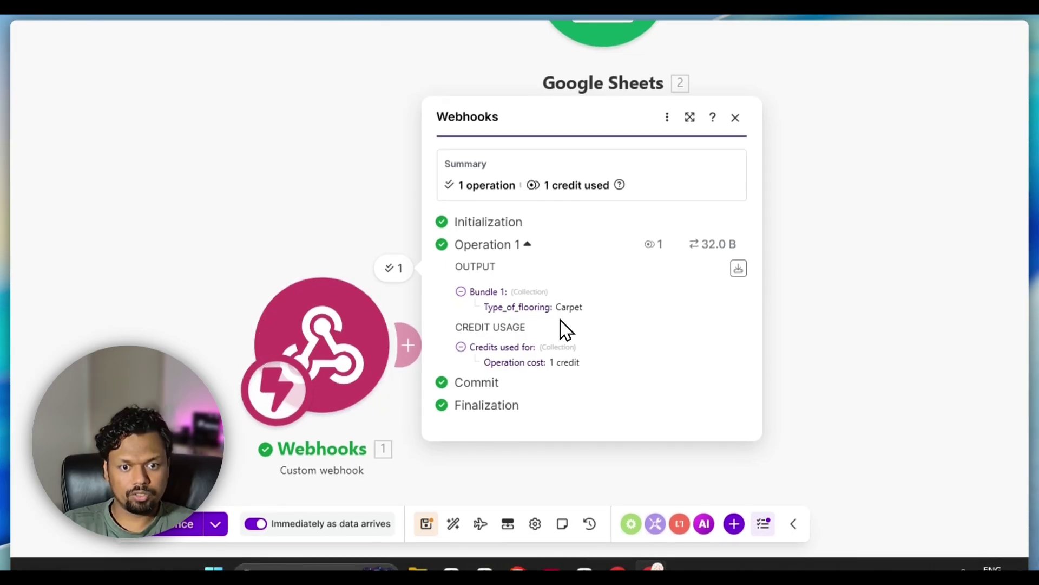
pyautogui.tripleClick(598, 299)
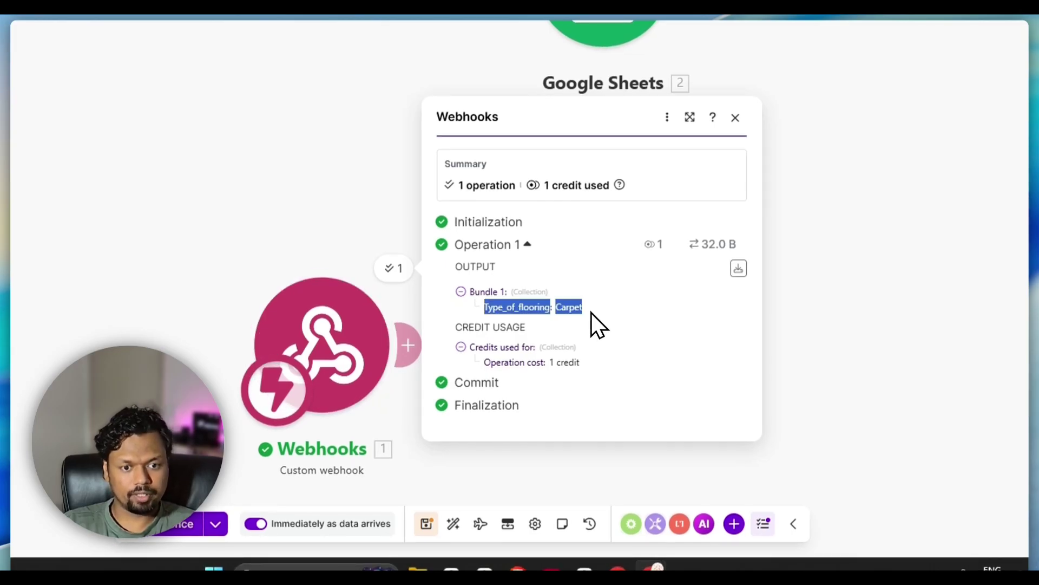
pyautogui.click(619, 324)
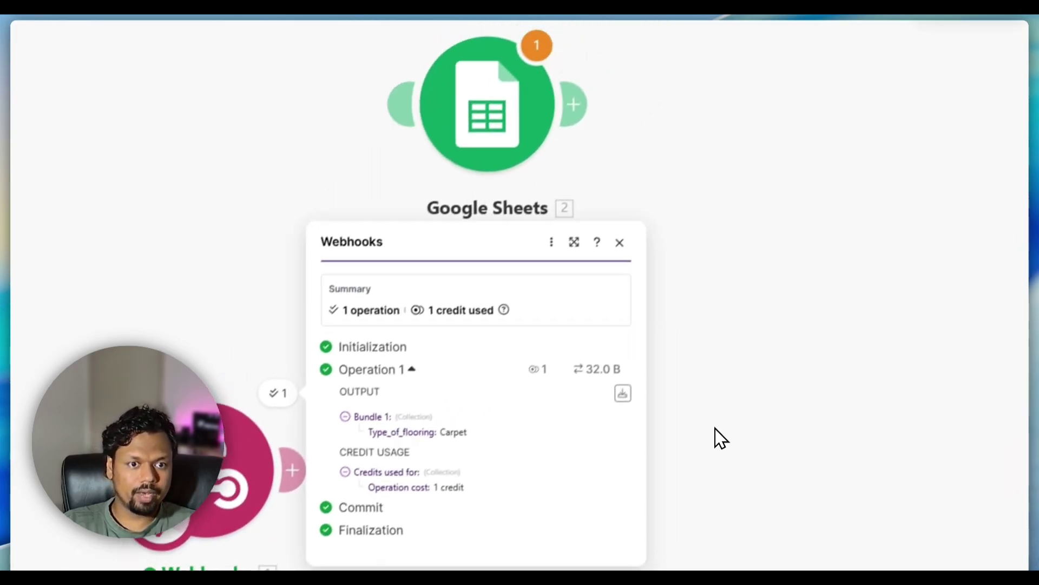
pyautogui.click(833, 304)
pyautogui.moveTo(496, 160); pyautogui.dragTo(536, 341)
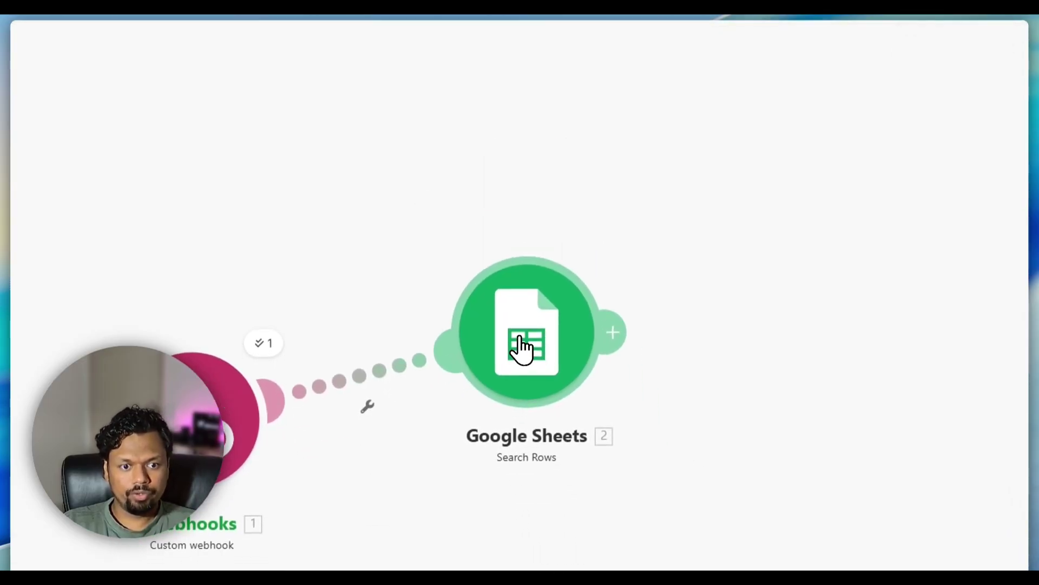
pyautogui.click(520, 349)
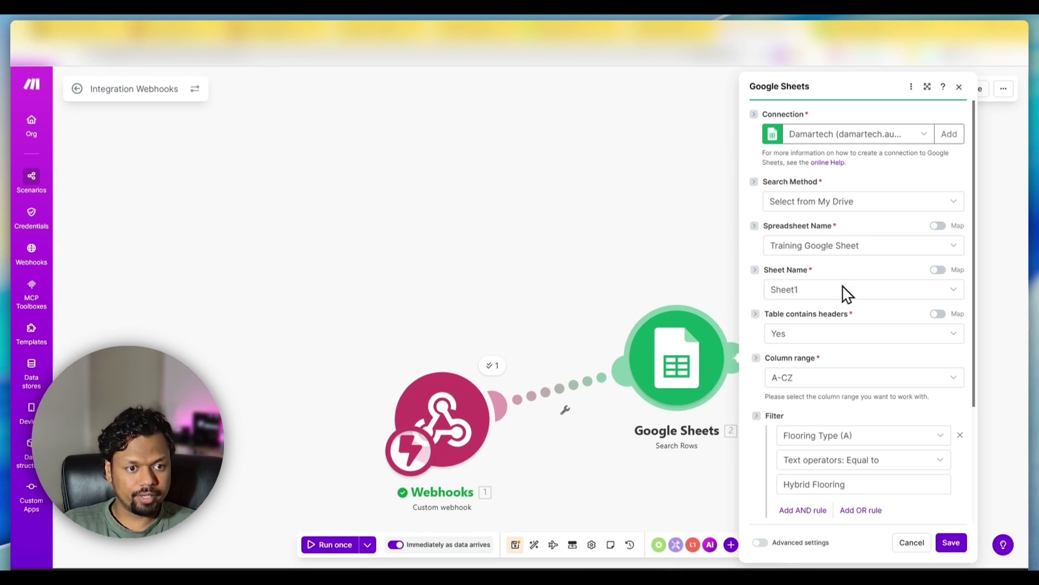
# - Choose Flooring Type (A) as the filter column, checking the header in the sheet
pyautogui.scroll(-2, 775, 338)
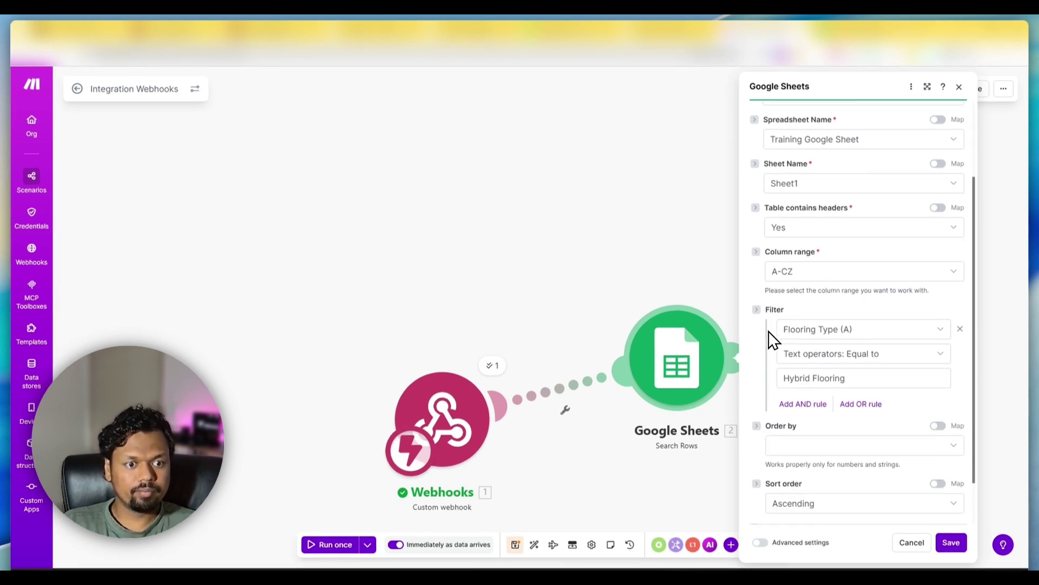
pyautogui.scroll(-1, 774, 340)
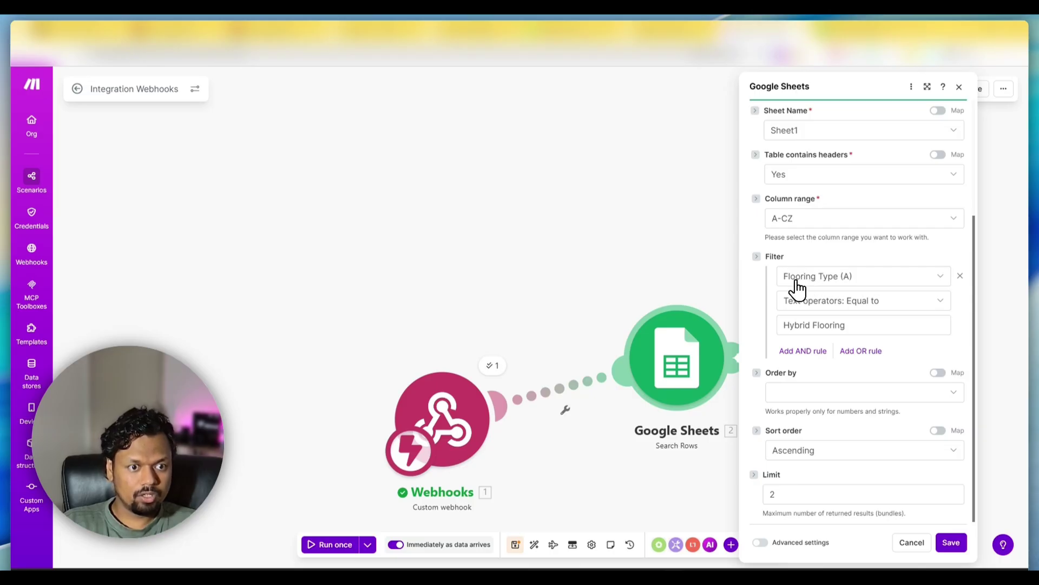
pyautogui.click(798, 286)
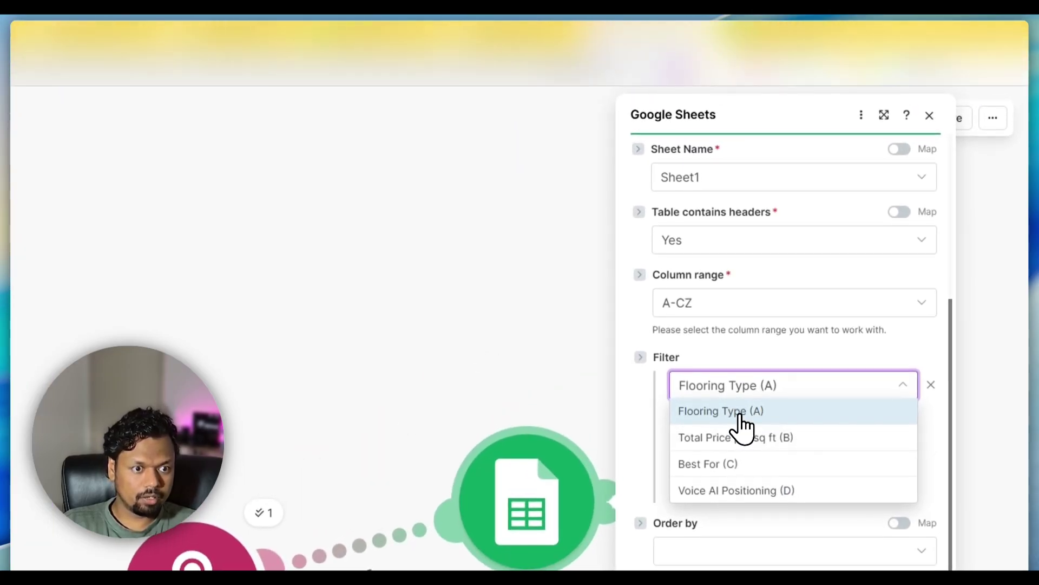
pyautogui.click(740, 414)
pyautogui.click(786, 33)
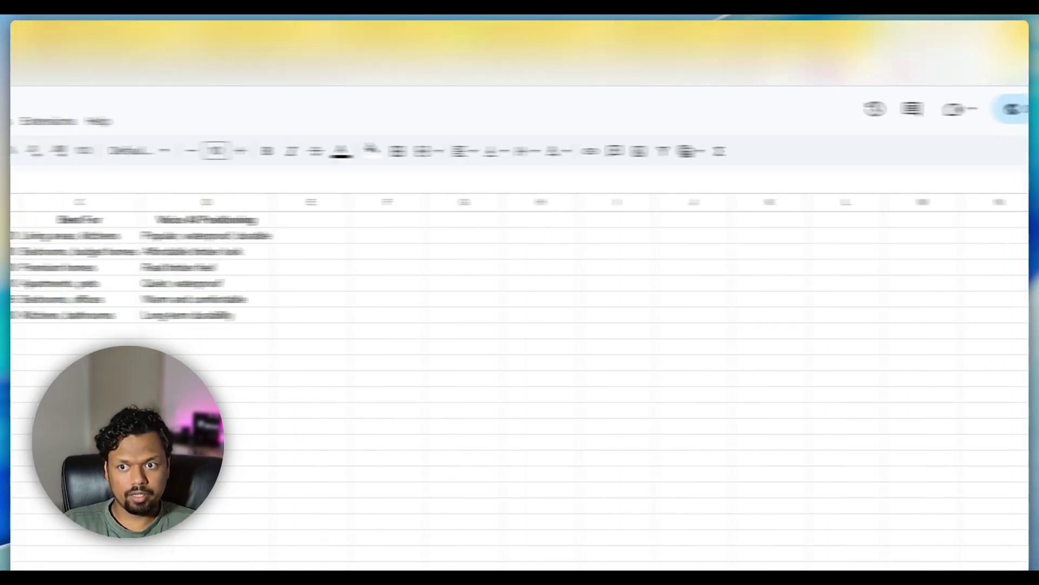
pyautogui.click(79, 221)
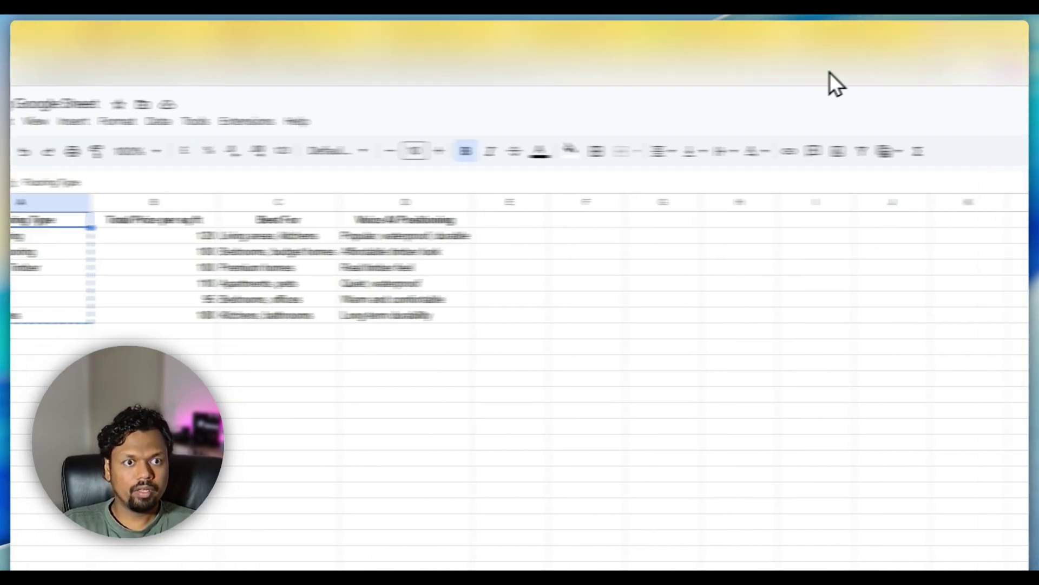
pyautogui.click(760, 30)
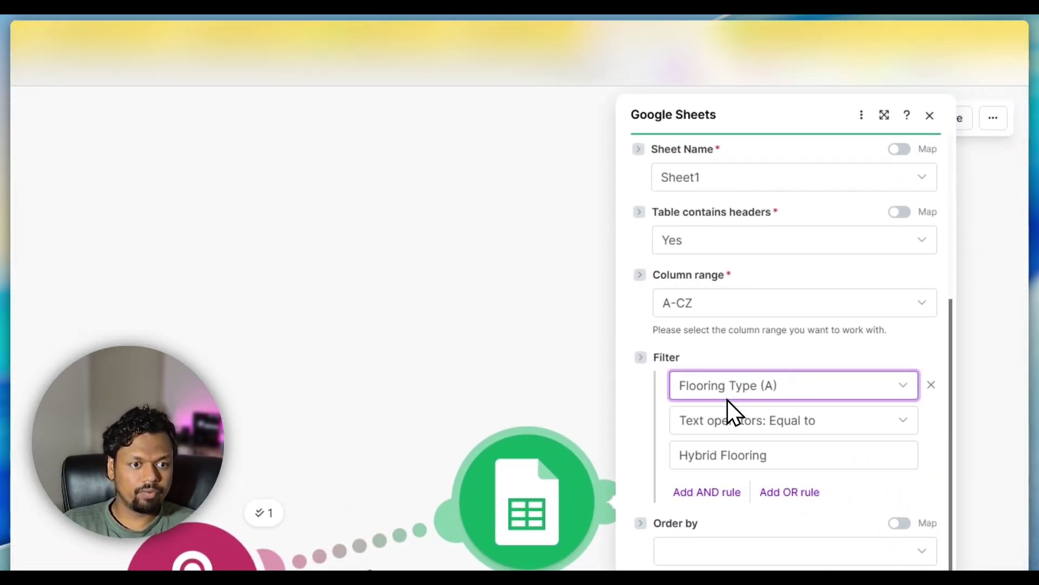
# - Keep Hybrid Flooring as the filter value with limit 2 and save the search settings
pyautogui.click(763, 375)
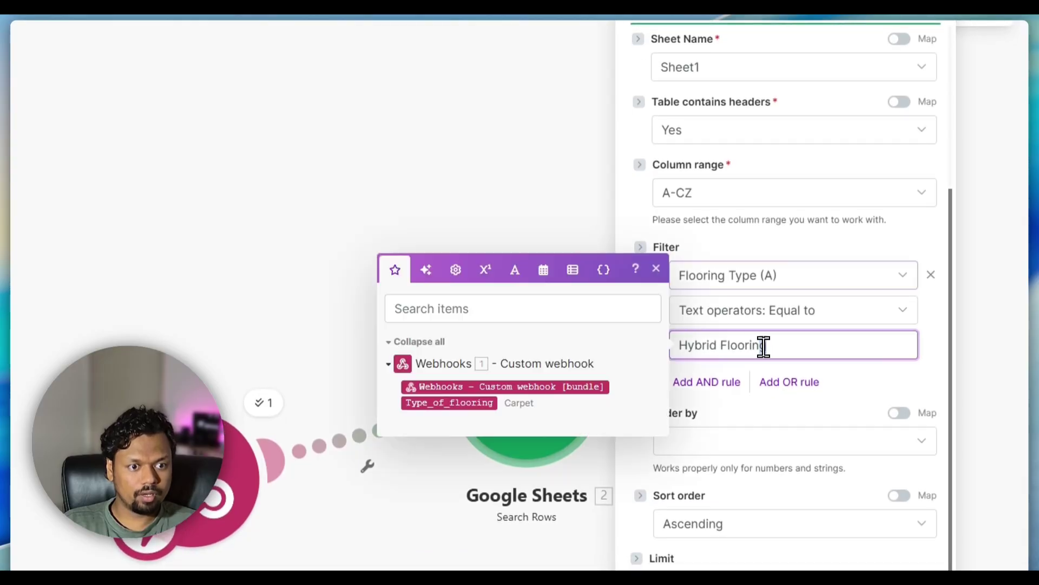
pyautogui.moveTo(763, 375); pyautogui.dragTo(681, 375)
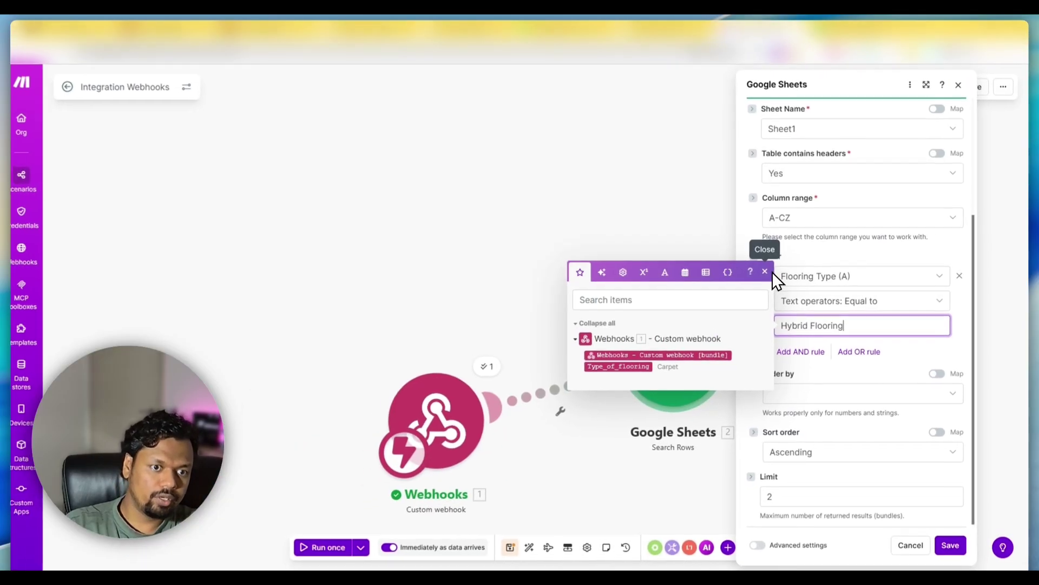
pyautogui.click(774, 341)
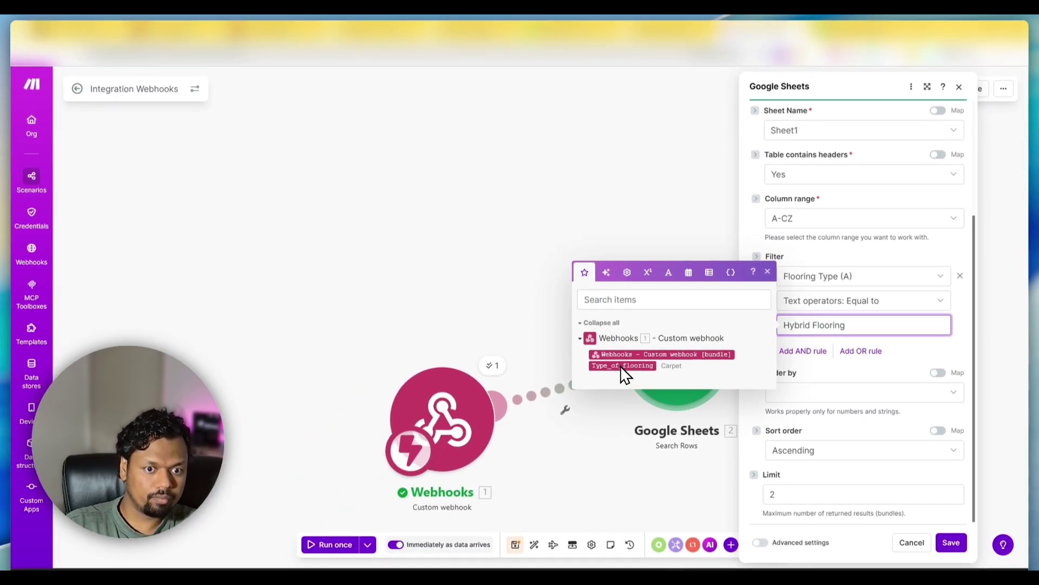
pyautogui.click(767, 271)
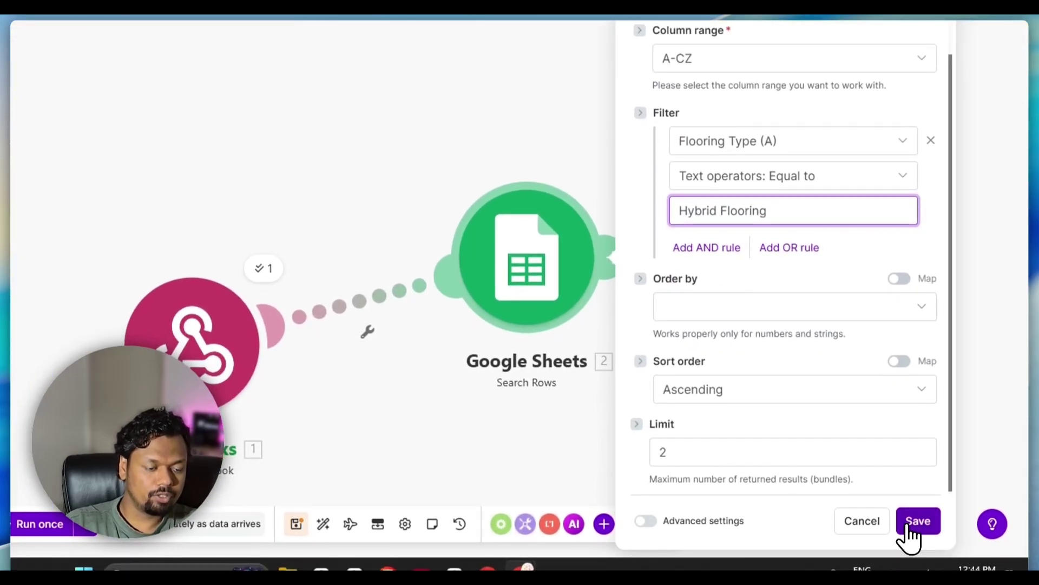
pyautogui.click(914, 524)
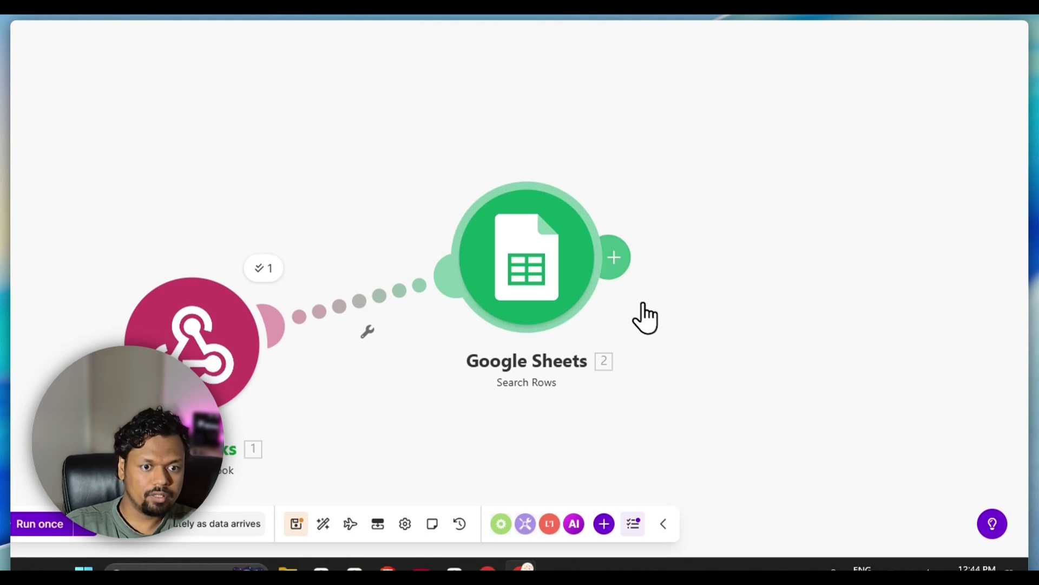
# - Run only the Google Sheets search and confirm it returns Hybrid Flooring, 120, best for living areas, kitchens
pyautogui.rightClick(540, 252)
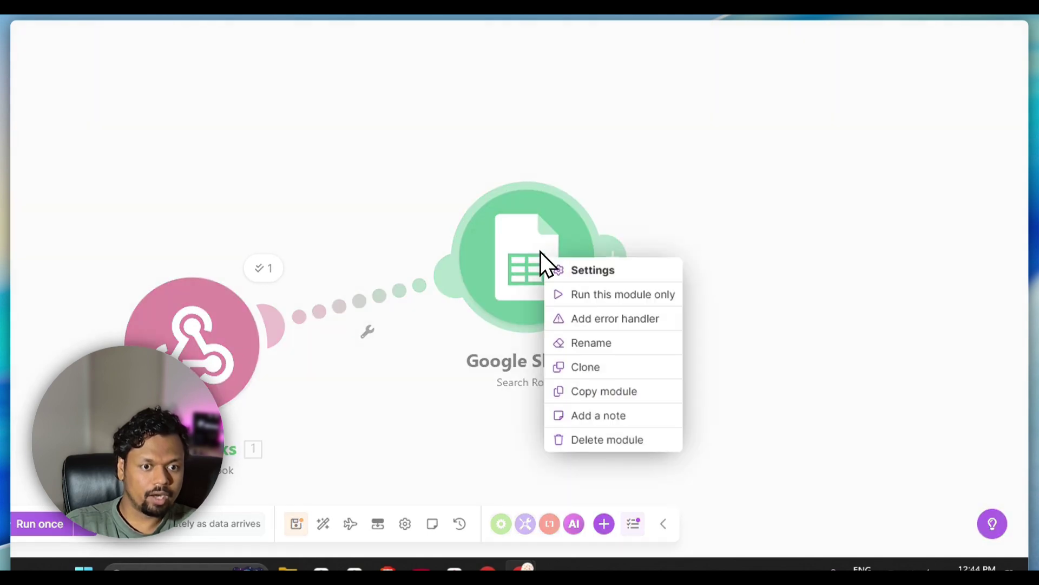
pyautogui.click(590, 295)
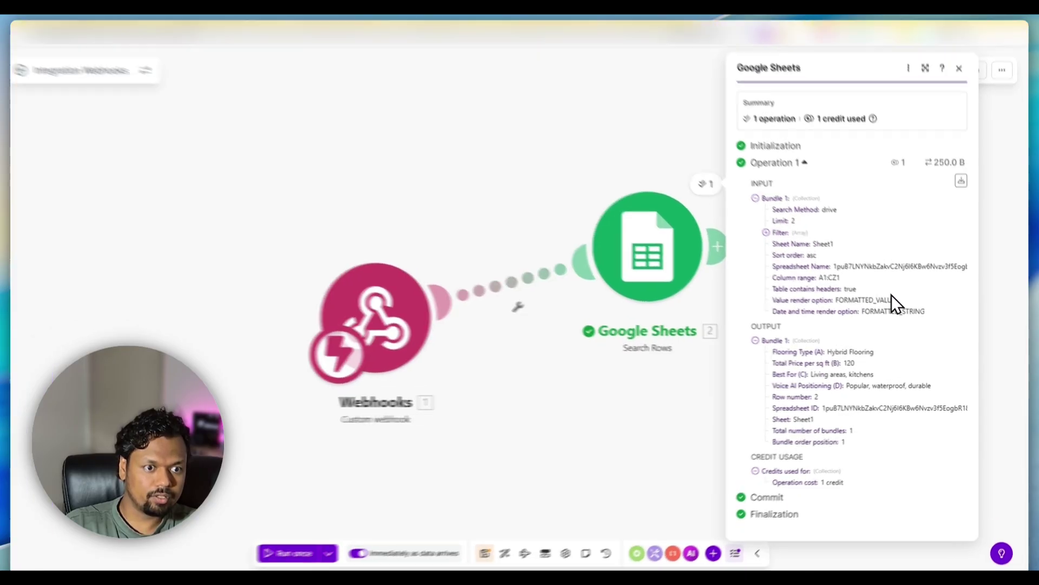
pyautogui.moveTo(869, 274); pyautogui.dragTo(893, 343)
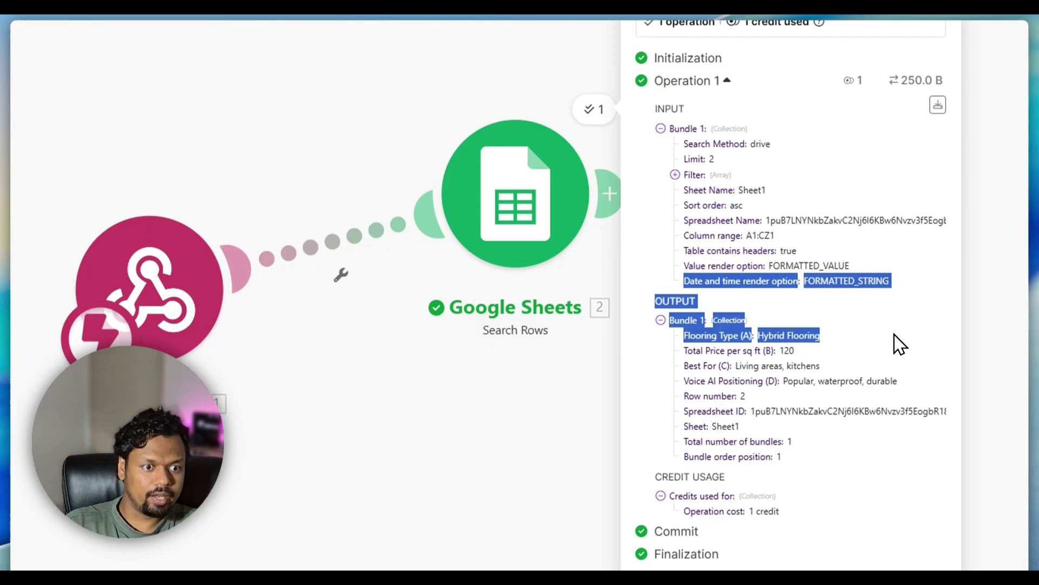
pyautogui.click(863, 344)
pyautogui.moveTo(758, 335); pyautogui.dragTo(826, 336)
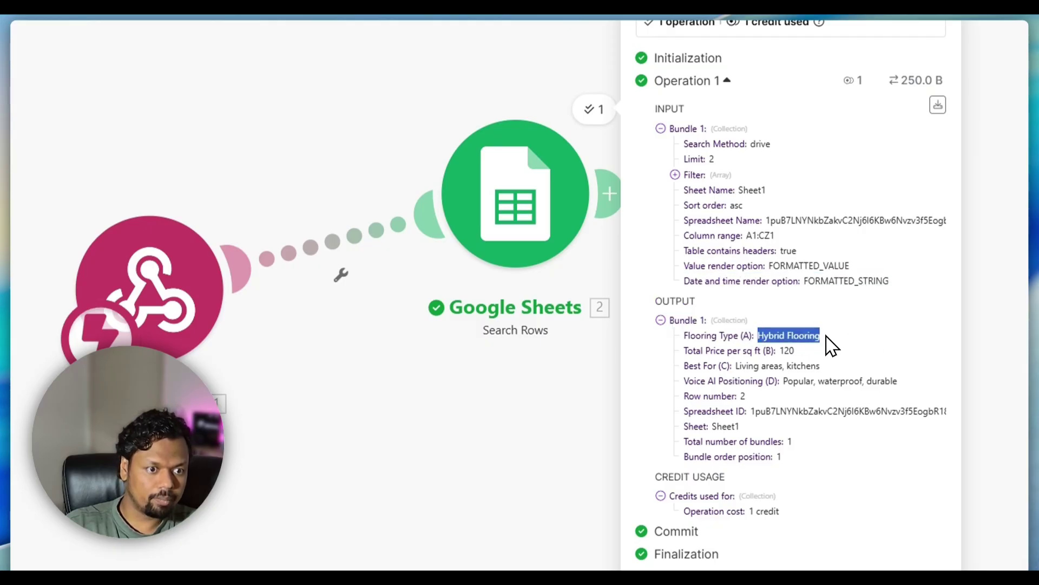
pyautogui.moveTo(767, 351); pyautogui.dragTo(849, 436)
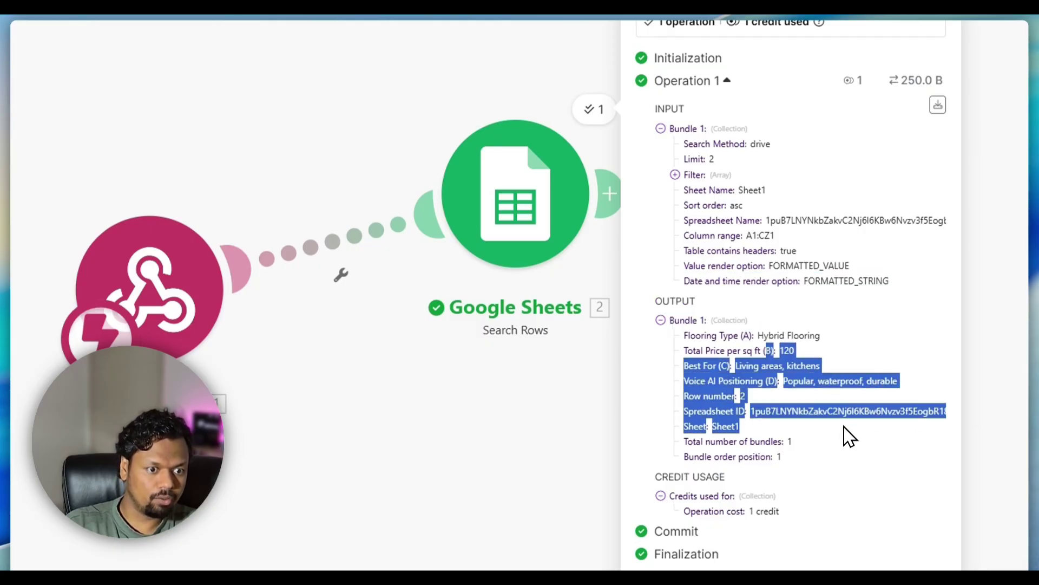
pyautogui.click(817, 447)
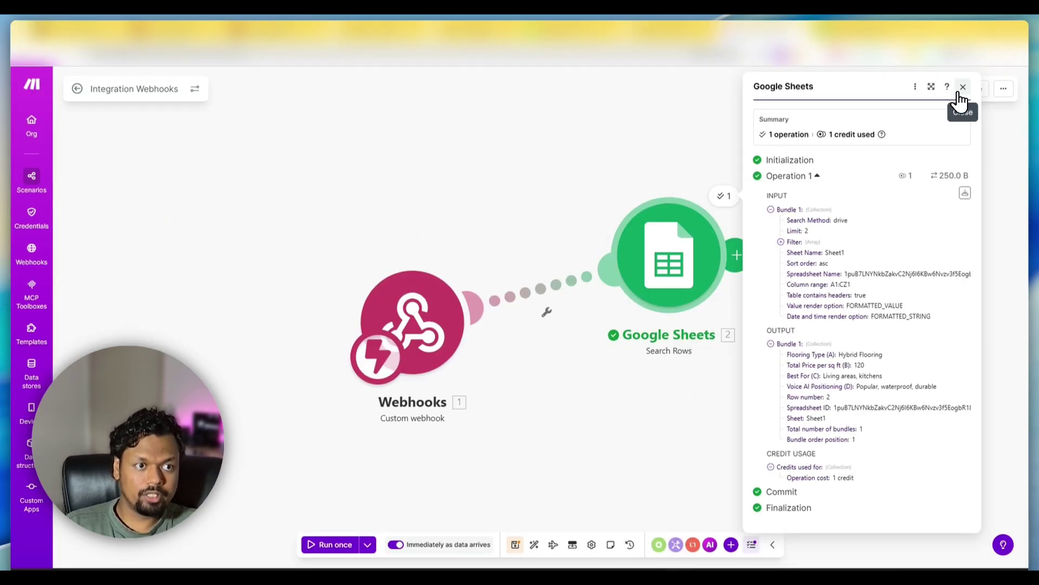
pyautogui.click(963, 87)
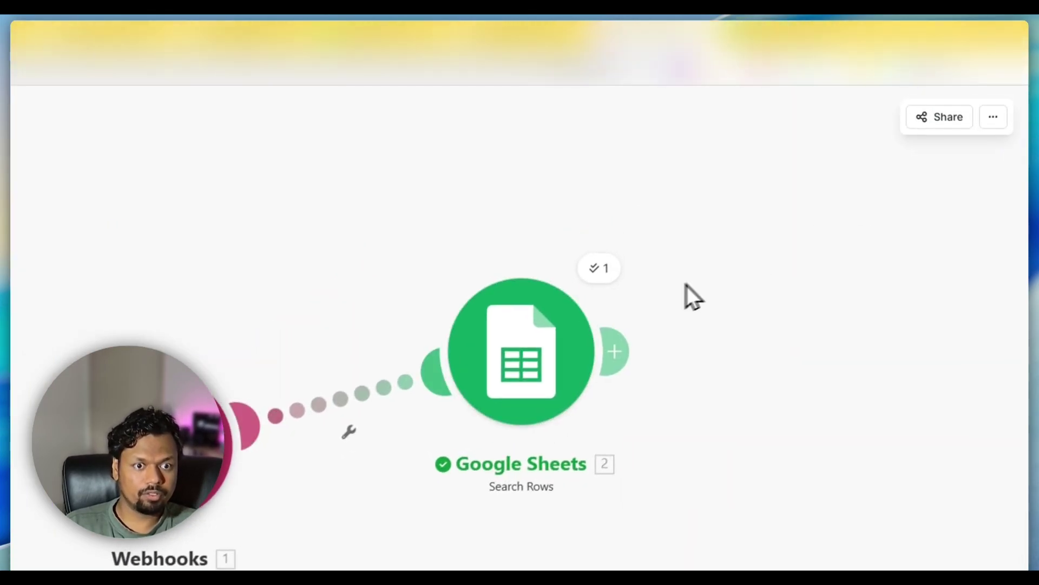
pyautogui.rightClick(680, 258)
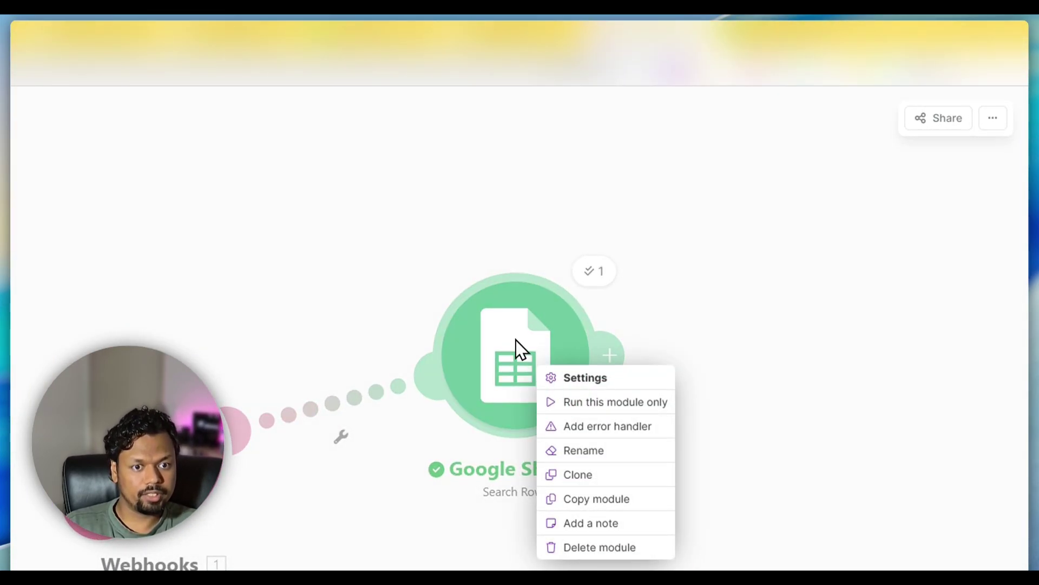
# - Replace the fixed 'Hybrid Flooring' filter value with the webhook's mapped Type_of_flooring and save
pyautogui.click(517, 350)
pyautogui.click(509, 349)
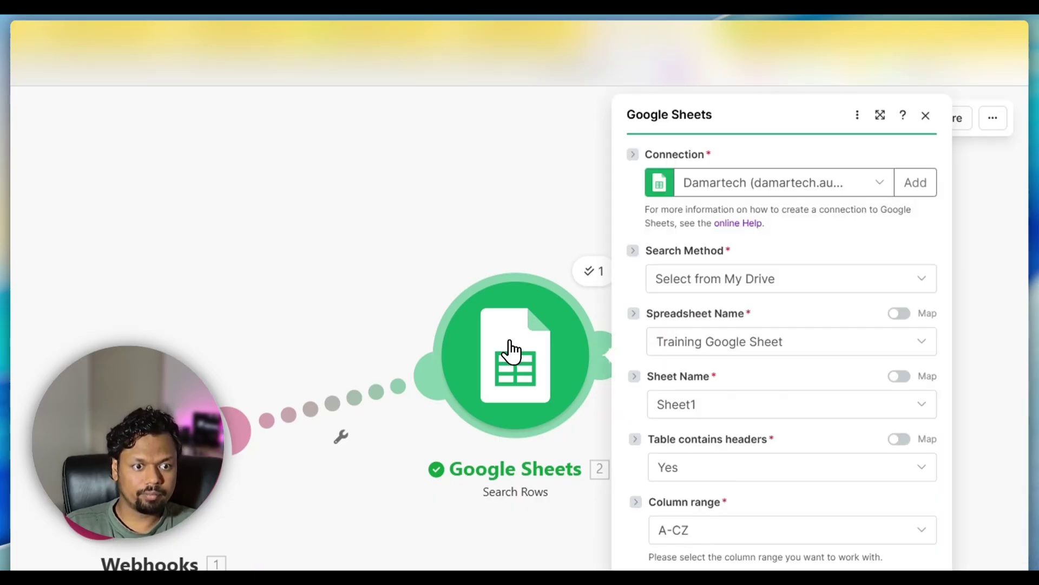
pyautogui.scroll(-3, 735, 341)
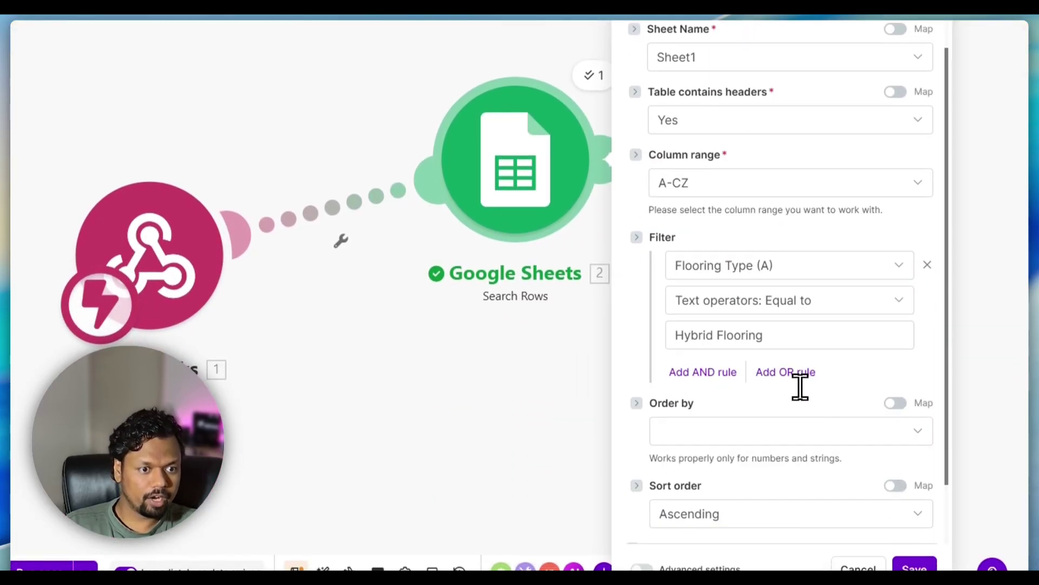
pyautogui.moveTo(782, 340); pyautogui.dragTo(663, 337)
pyautogui.press('BackSpace')
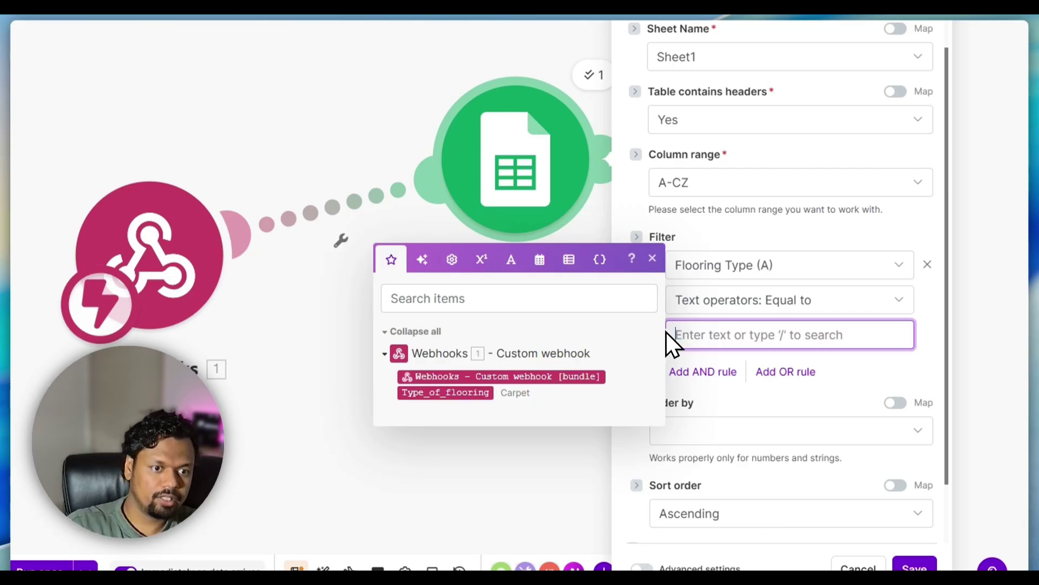
pyautogui.moveTo(447, 391); pyautogui.dragTo(736, 335)
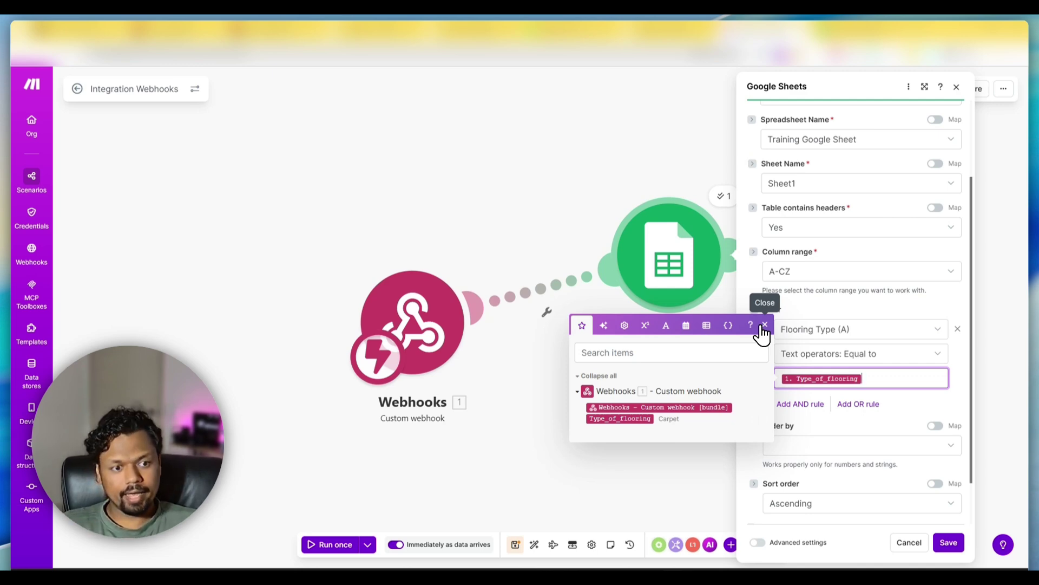
pyautogui.click(763, 326)
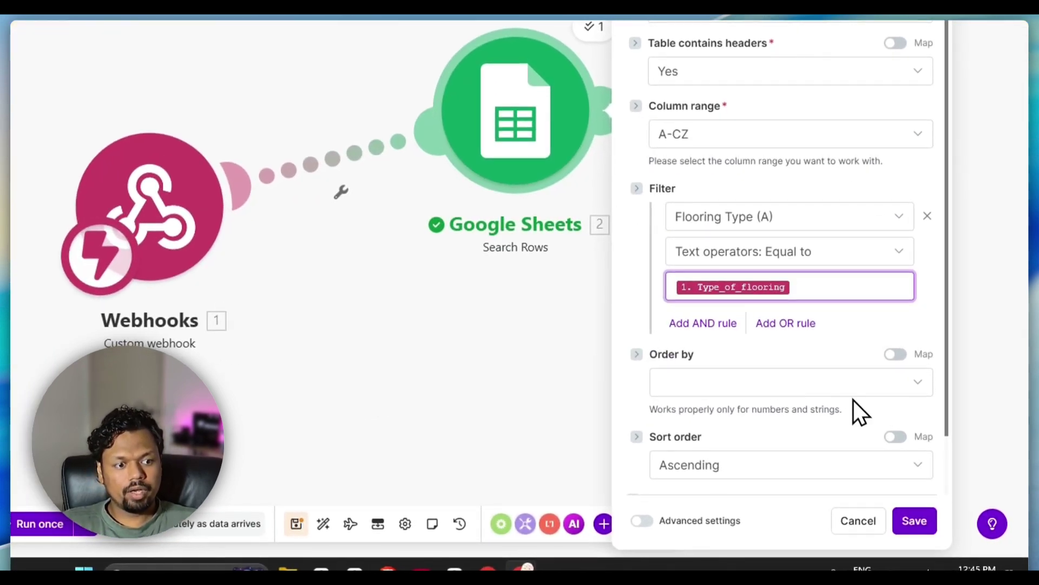
pyautogui.click(912, 524)
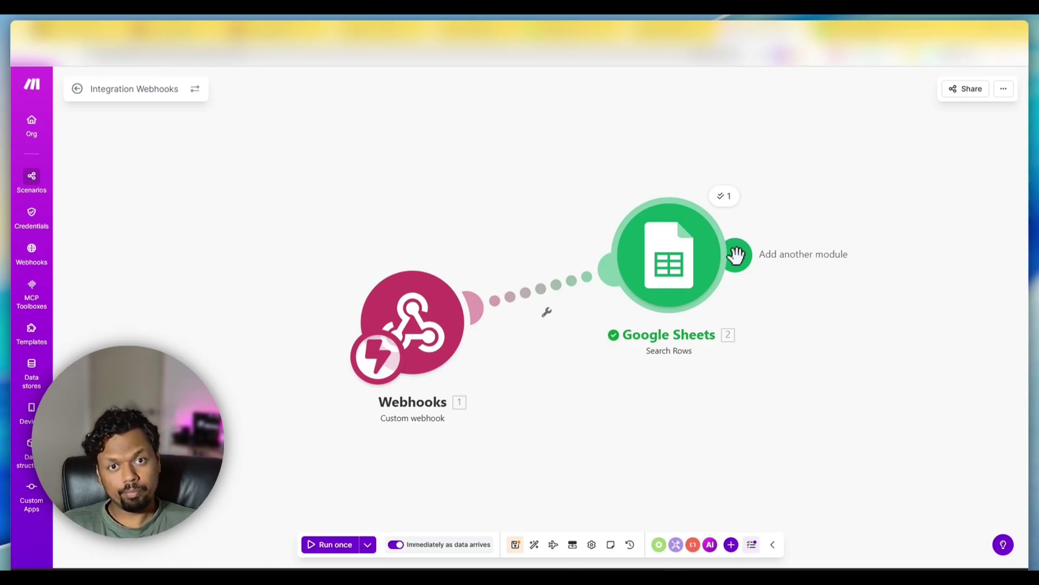
# - Add a Webhooks 'Webhook response' module after the Google Sheets search
pyautogui.click(736, 255)
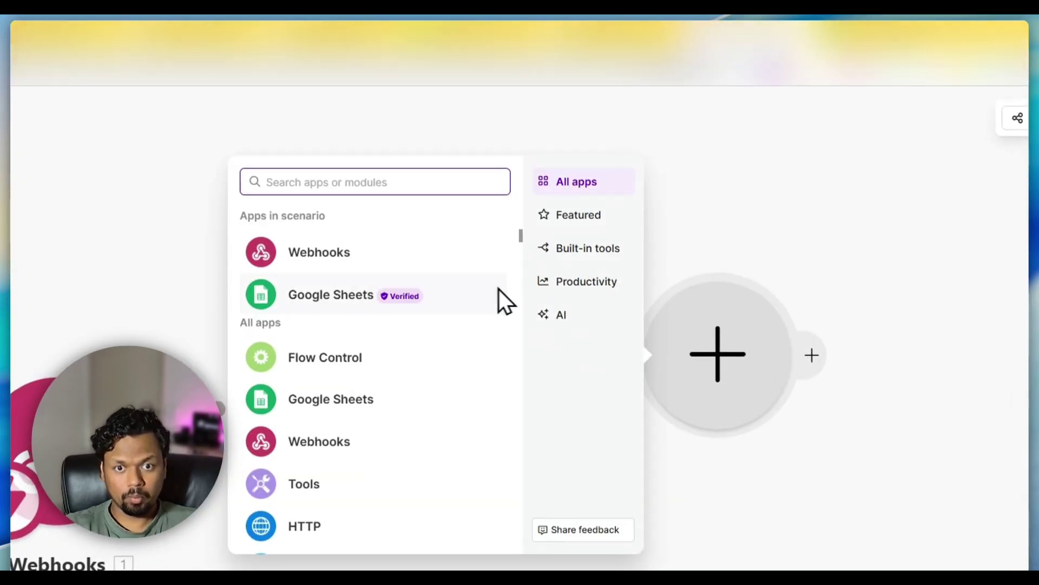
pyautogui.click(320, 251)
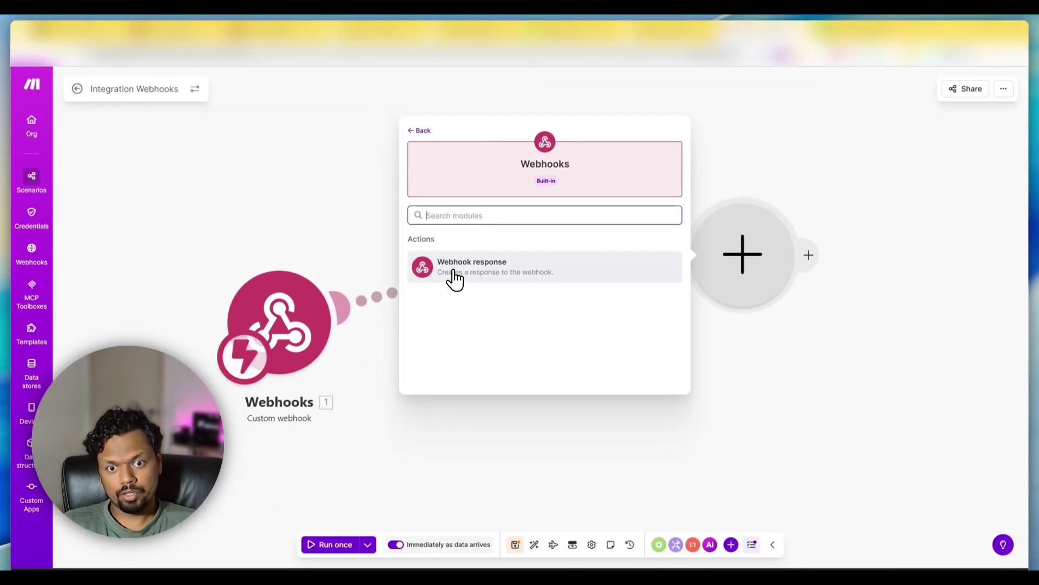
pyautogui.click(454, 278)
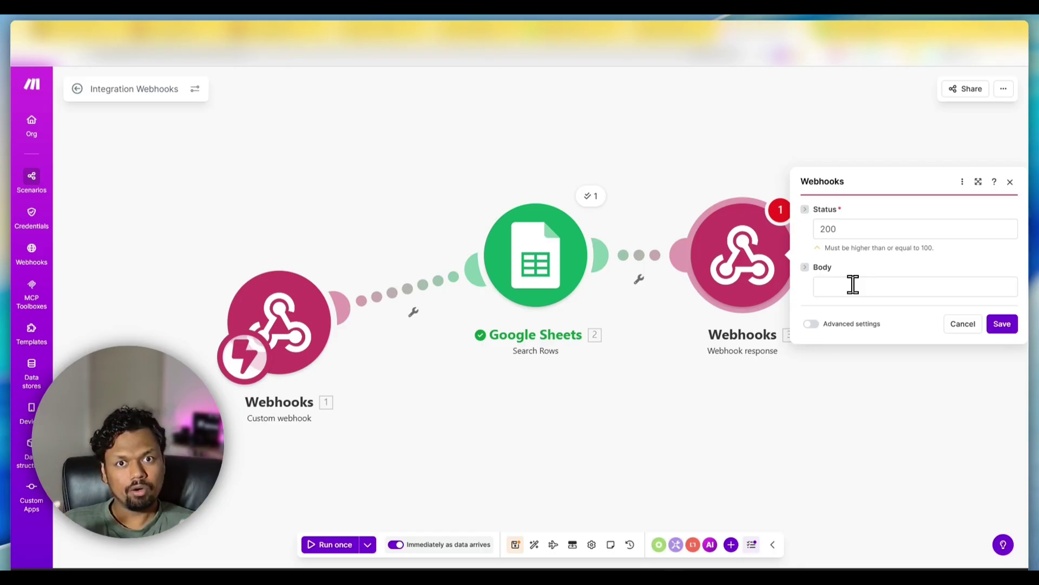
# - Fill the response body with a 'Price :' label and the mapped Total Price per sq ft (B)
pyautogui.click(853, 284)
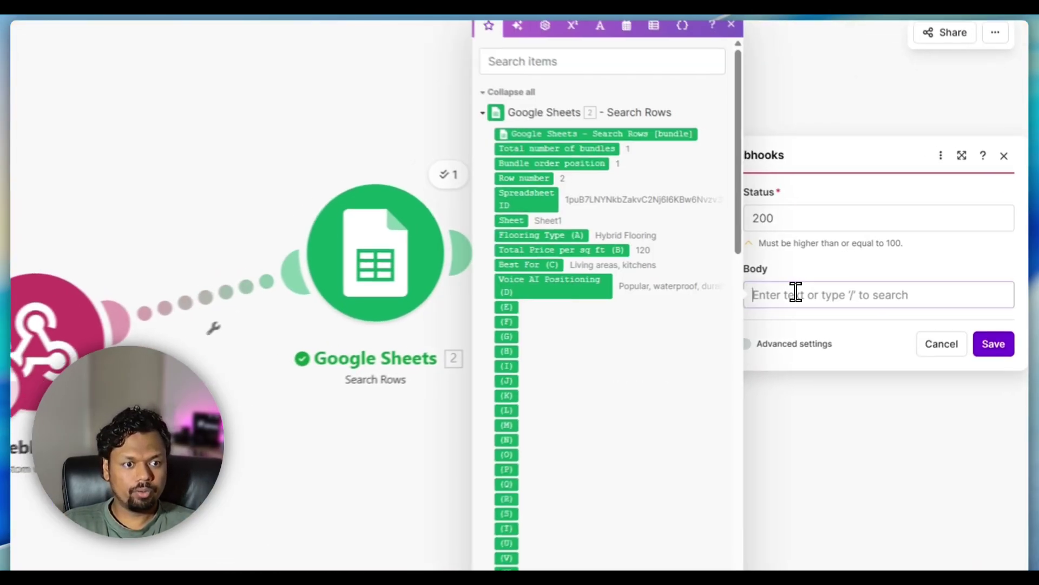
pyautogui.scroll(-5, 635, 336)
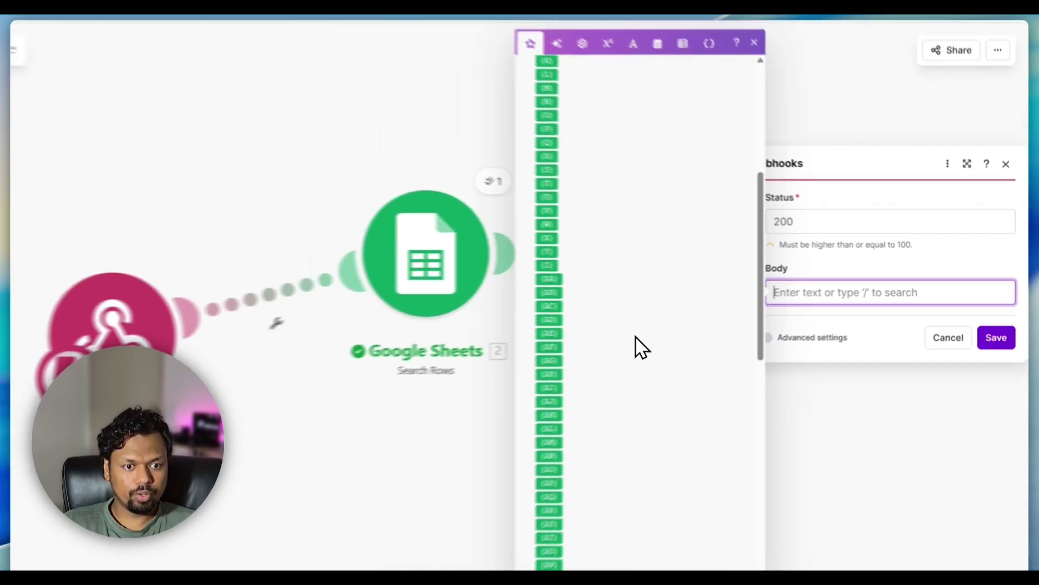
pyautogui.scroll(5, 635, 336)
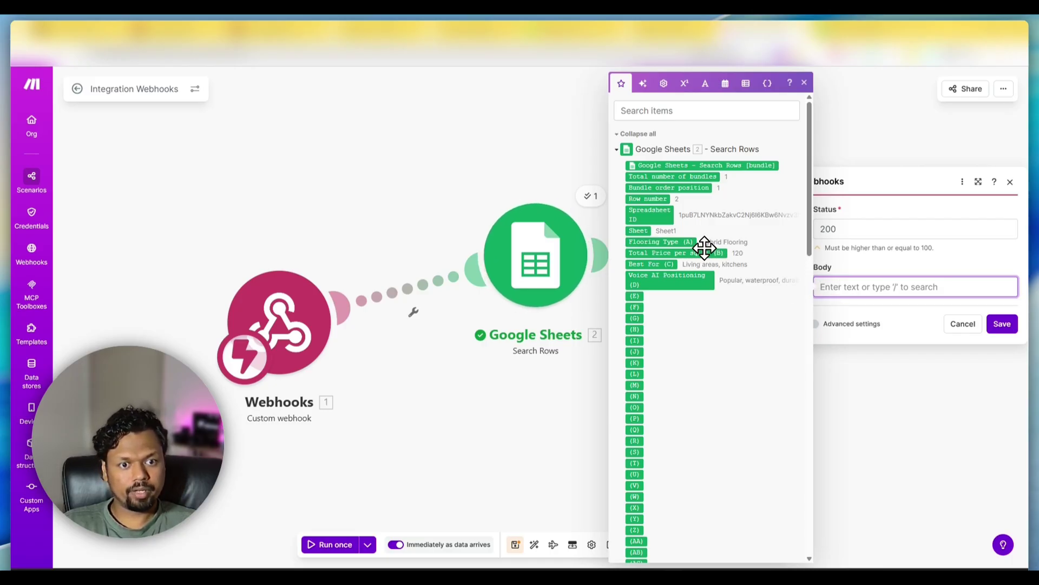
pyautogui.moveTo(704, 248); pyautogui.dragTo(897, 290)
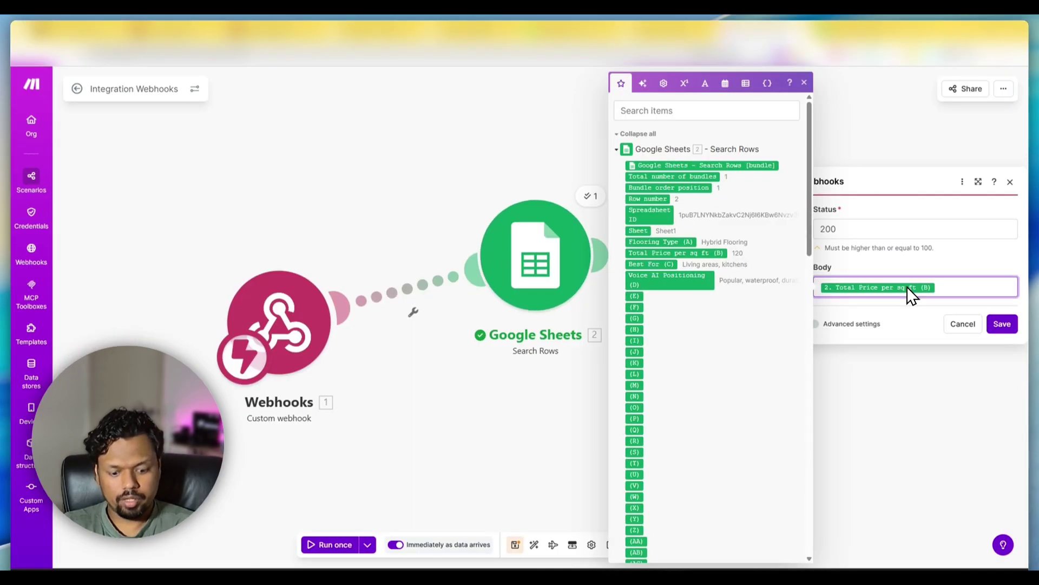
pyautogui.write('Price')
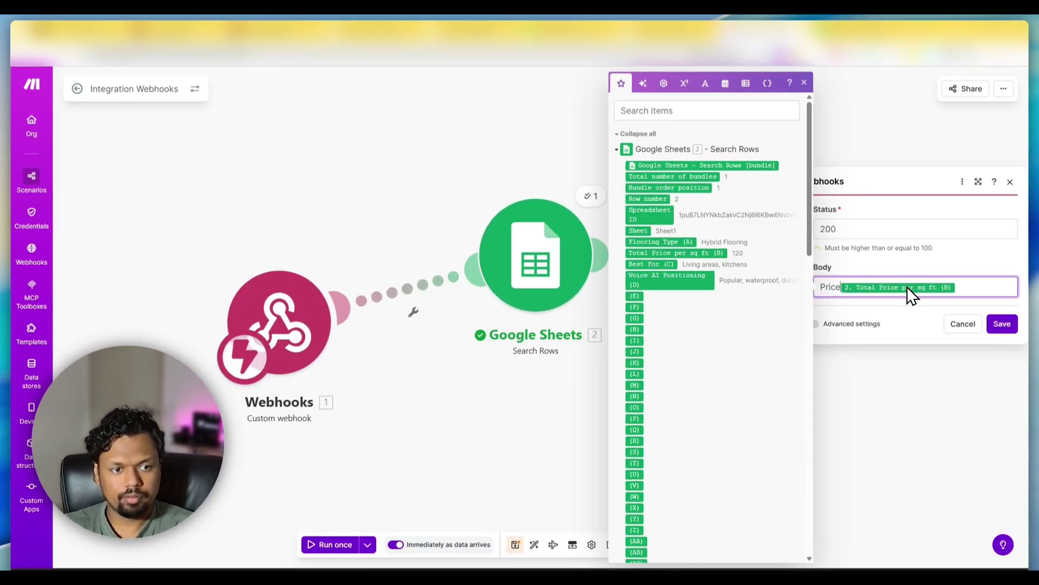
pyautogui.write(' :')
pyautogui.click(979, 285)
# - Add a 'Best for :' line mapped to Best For (C), save, and exit saving the scenario
pyautogui.press('Return')
pyautogui.write('Best')
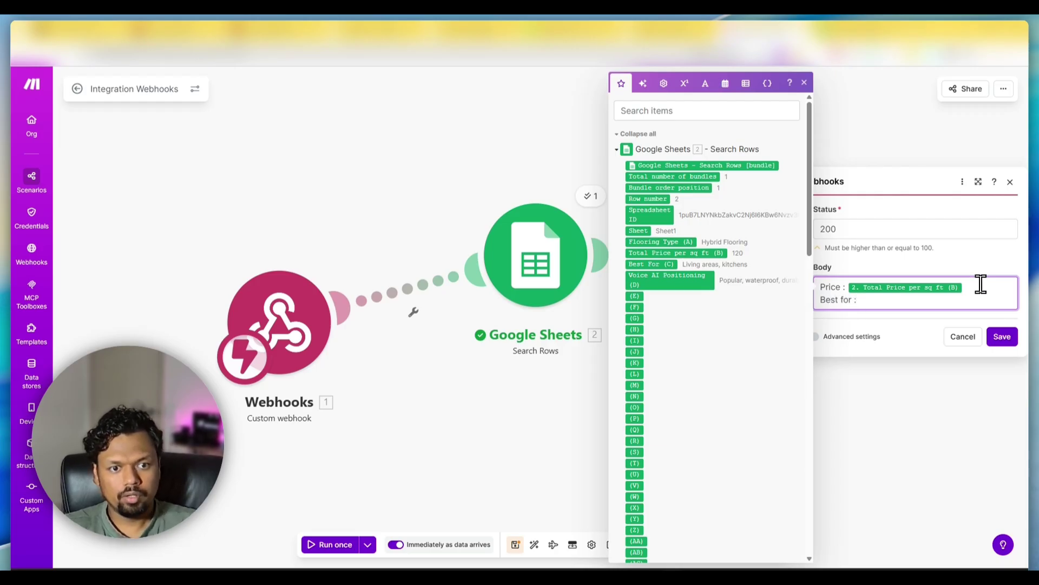
pyautogui.write(' for :')
pyautogui.moveTo(650, 265); pyautogui.dragTo(853, 305)
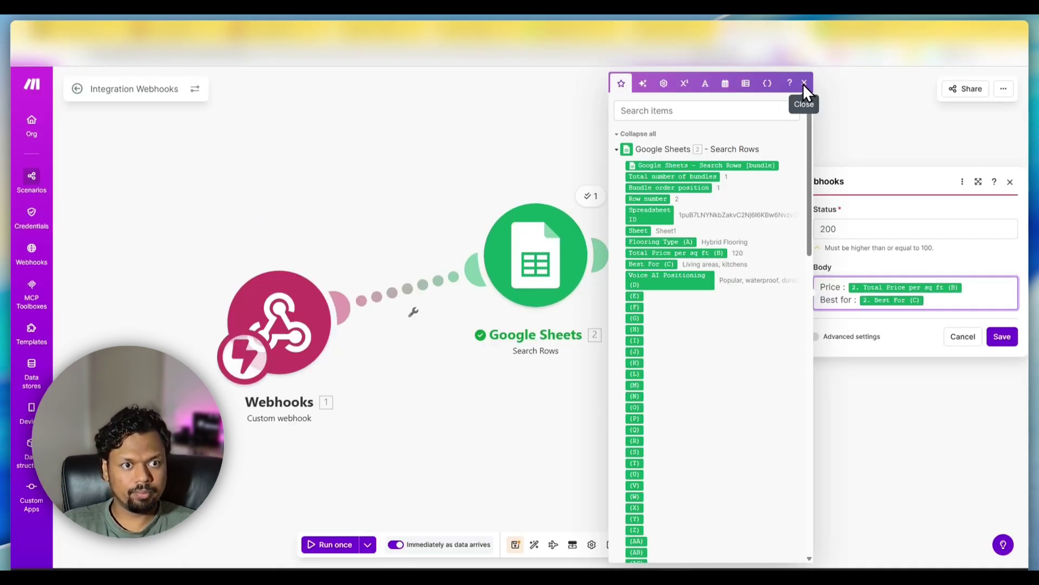
pyautogui.click(1001, 336)
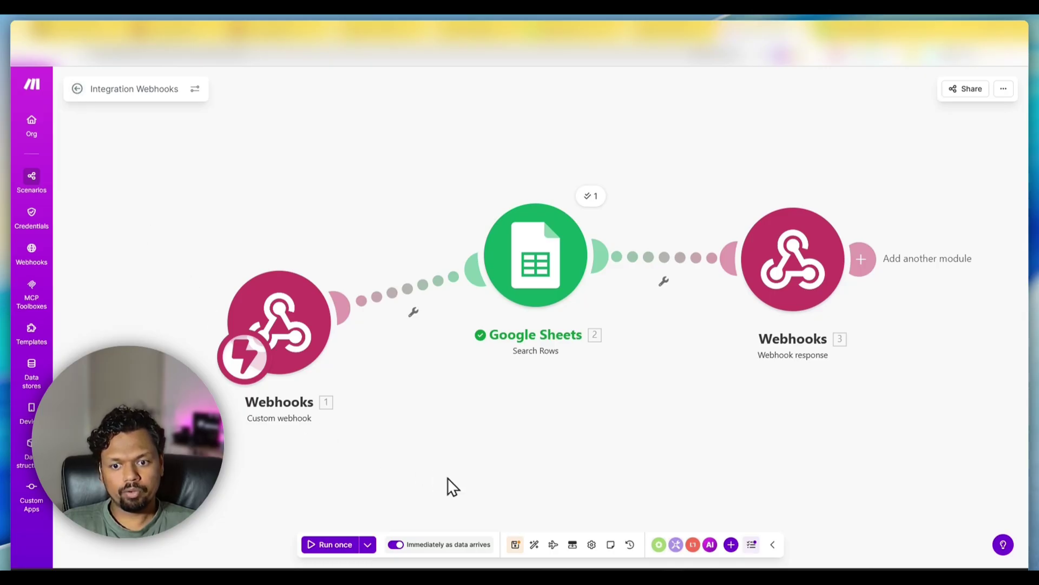
pyautogui.click(77, 89)
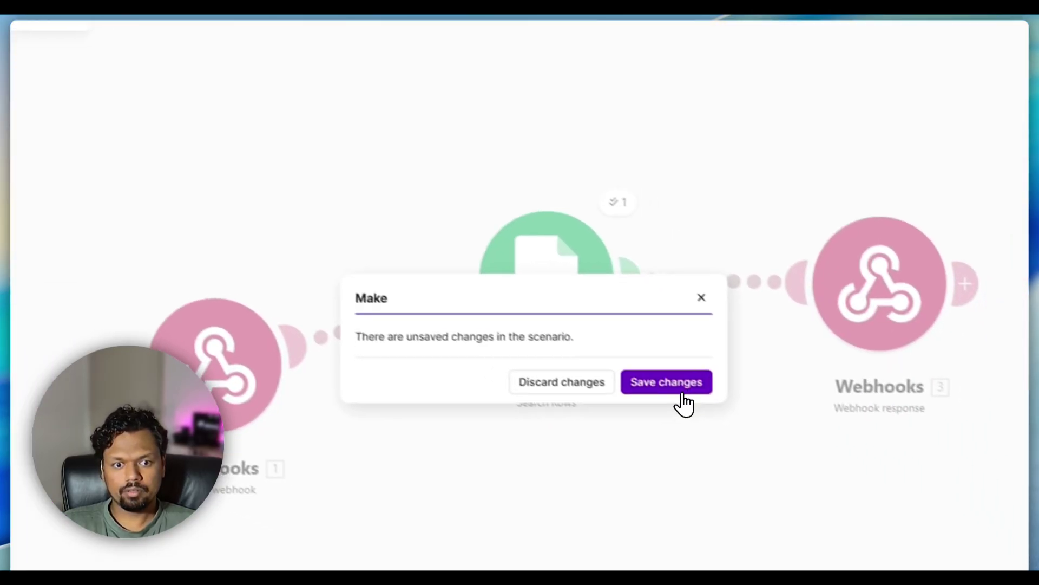
pyautogui.click(681, 390)
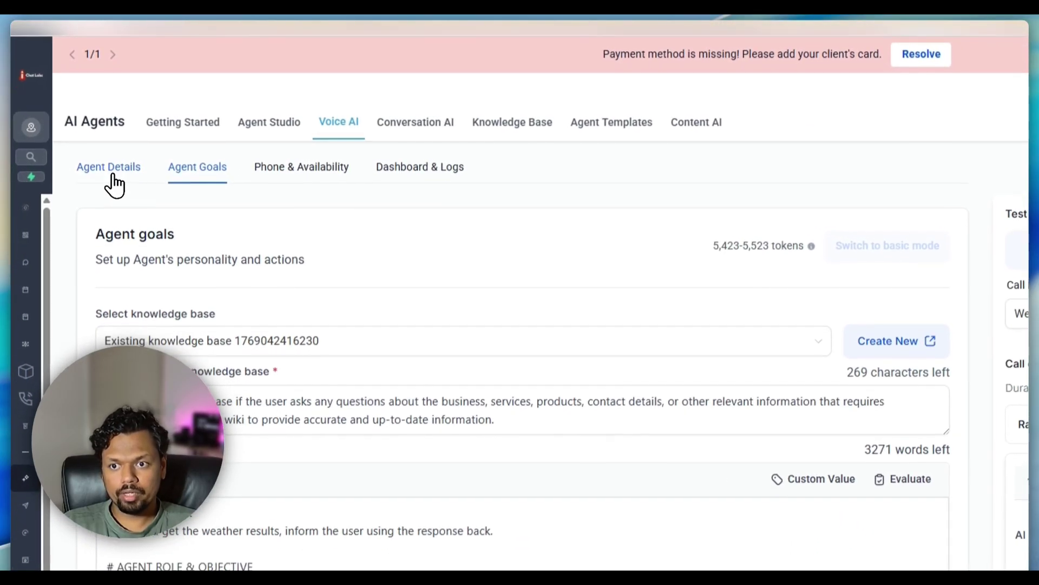
# - Replace the Inbound Call greeting with a question asking what flooring type the caller is looking for, and save
pyautogui.click(113, 186)
pyautogui.scroll(-5, 297, 276)
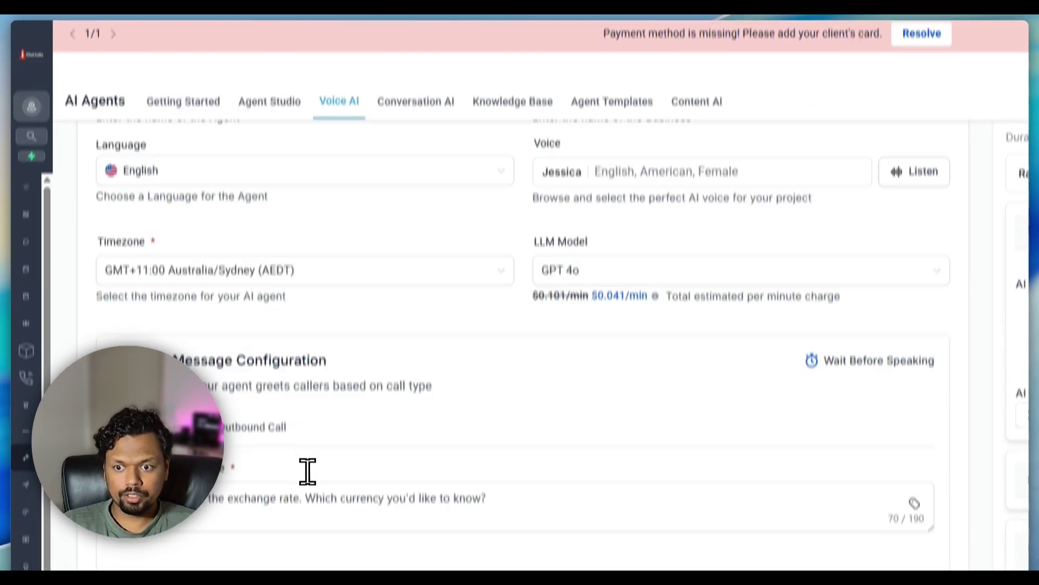
pyautogui.tripleClick(274, 497)
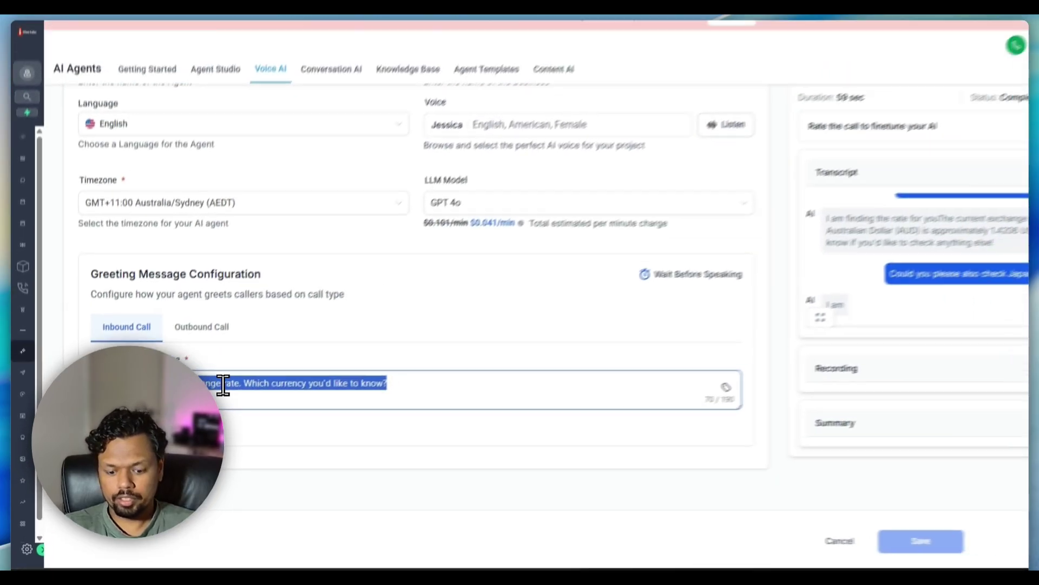
pyautogui.write('Hi, how can')
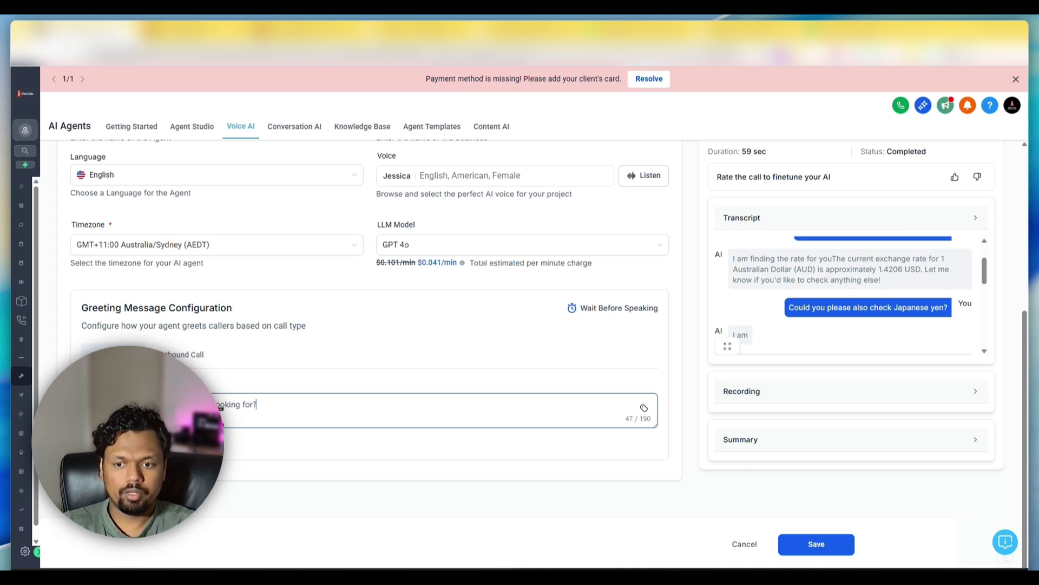
pyautogui.click(816, 544)
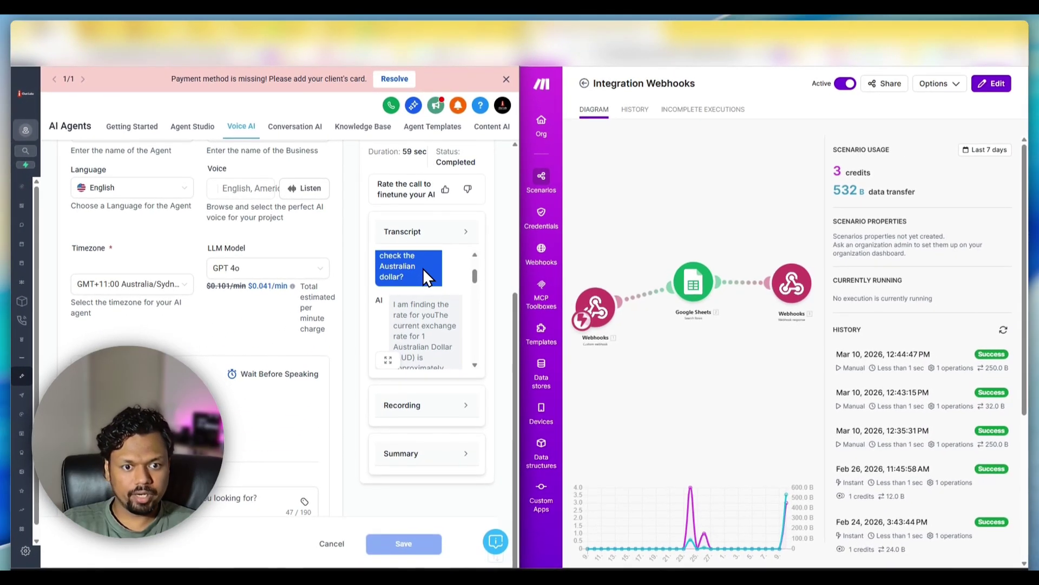
# - Bring up the agent's New Call test options
pyautogui.scroll(2, 408, 254)
pyautogui.scroll(5, 449, 220)
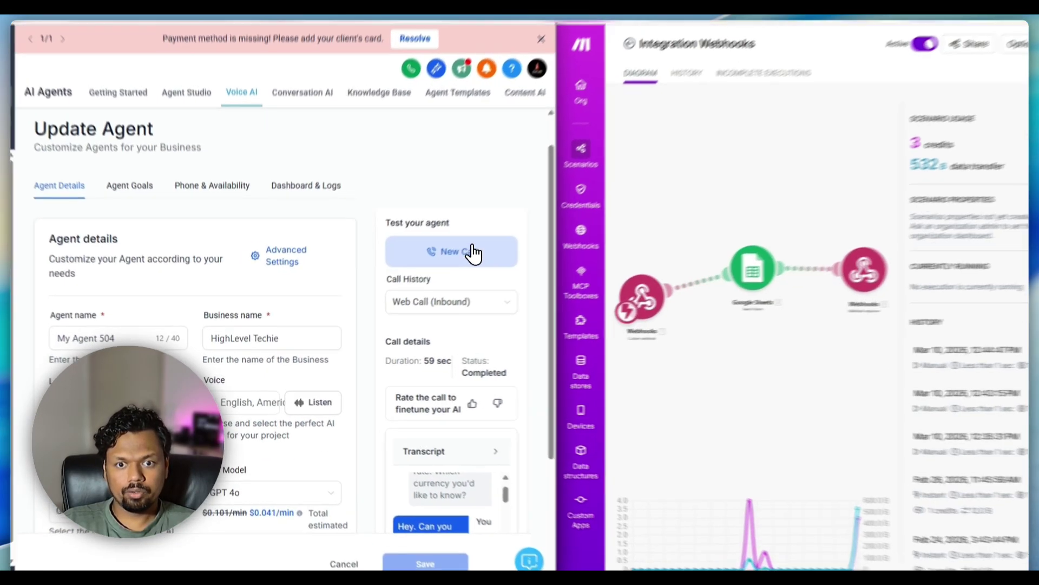
pyautogui.click(468, 267)
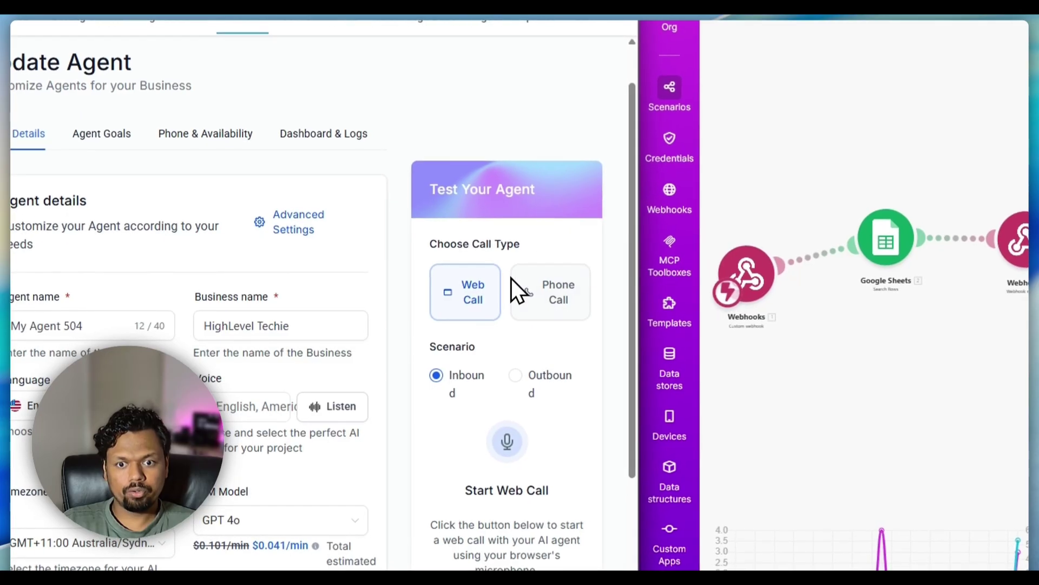
# - Start an inbound Web Call test with the voice agent
pyautogui.scroll(-4, 493, 422)
pyautogui.click(492, 403)
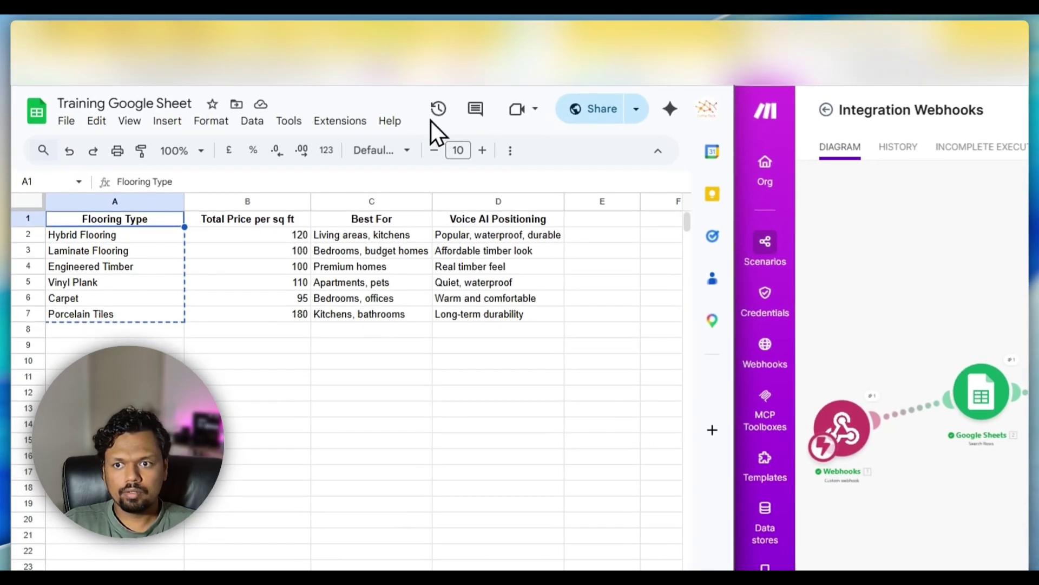
# - Check the Laminate Flooring, Engineered Timber and Porcelain Tiles prices and best-for entries, then return to Chat Labs
pyautogui.click(104, 250)
pyautogui.click(331, 251)
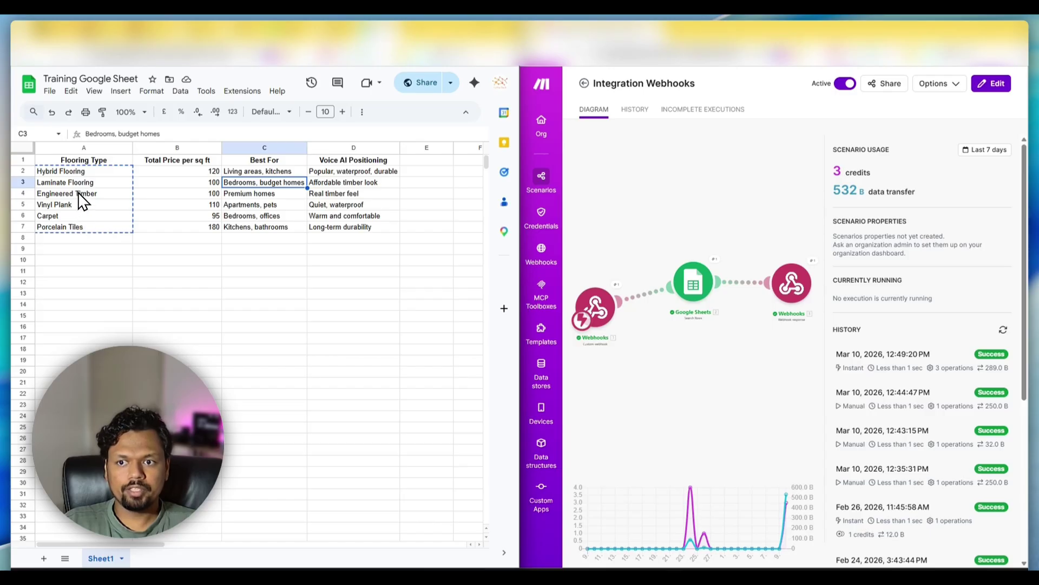
pyautogui.click(79, 193)
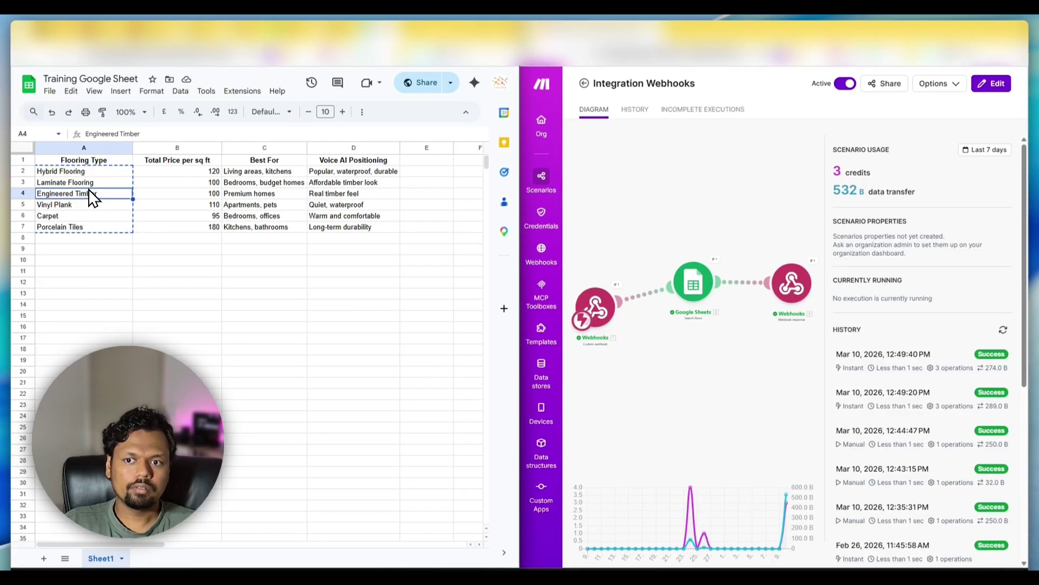
pyautogui.click(151, 193)
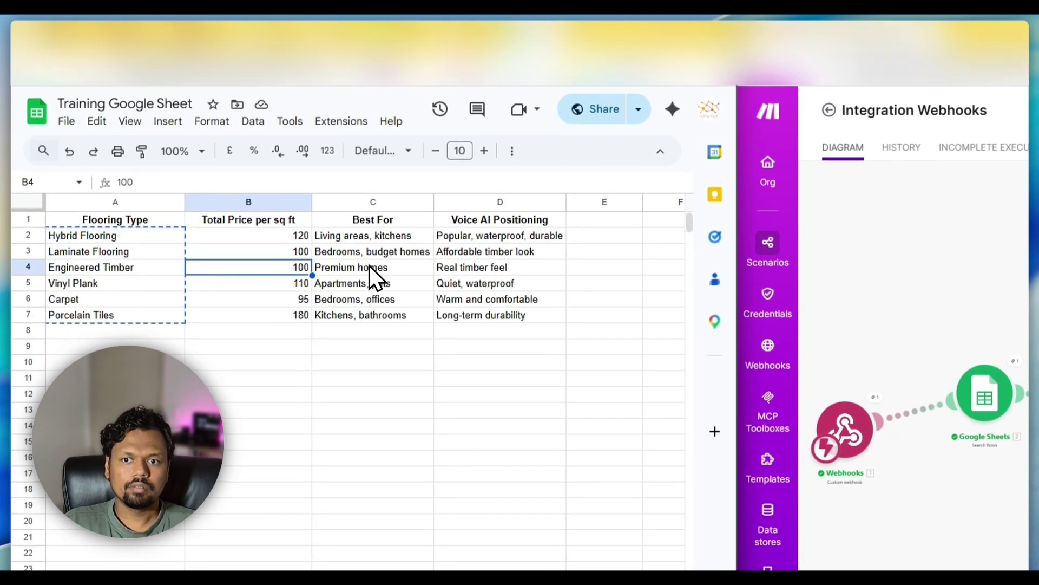
pyautogui.click(369, 266)
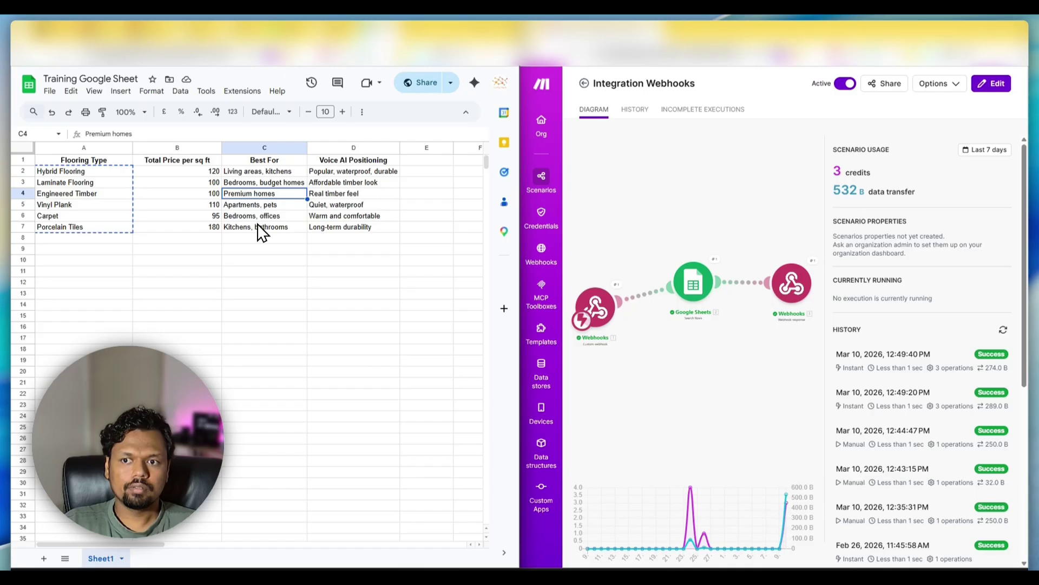
pyautogui.click(79, 228)
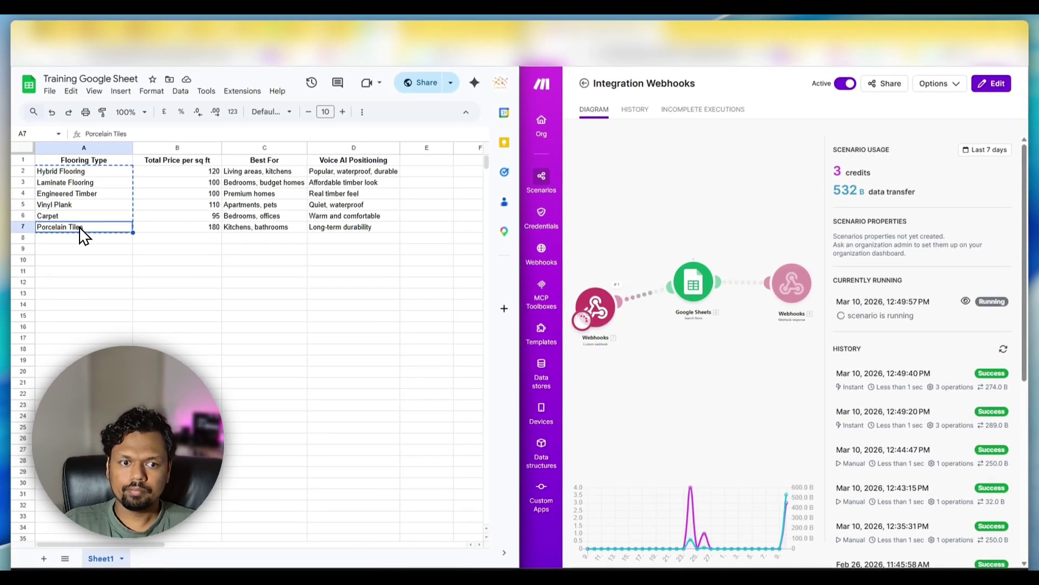
pyautogui.click(194, 225)
pyautogui.click(255, 226)
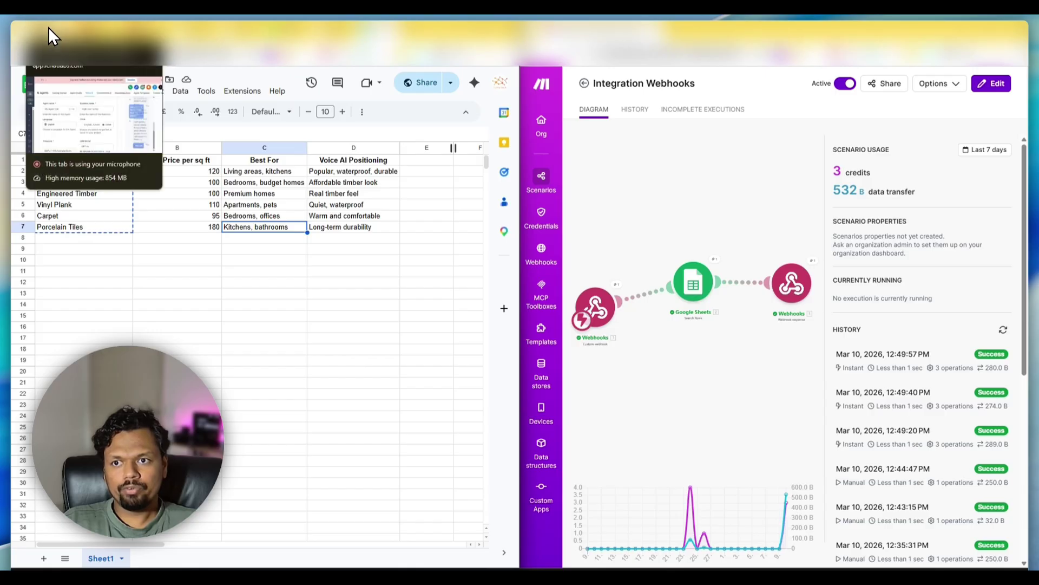
pyautogui.click(50, 28)
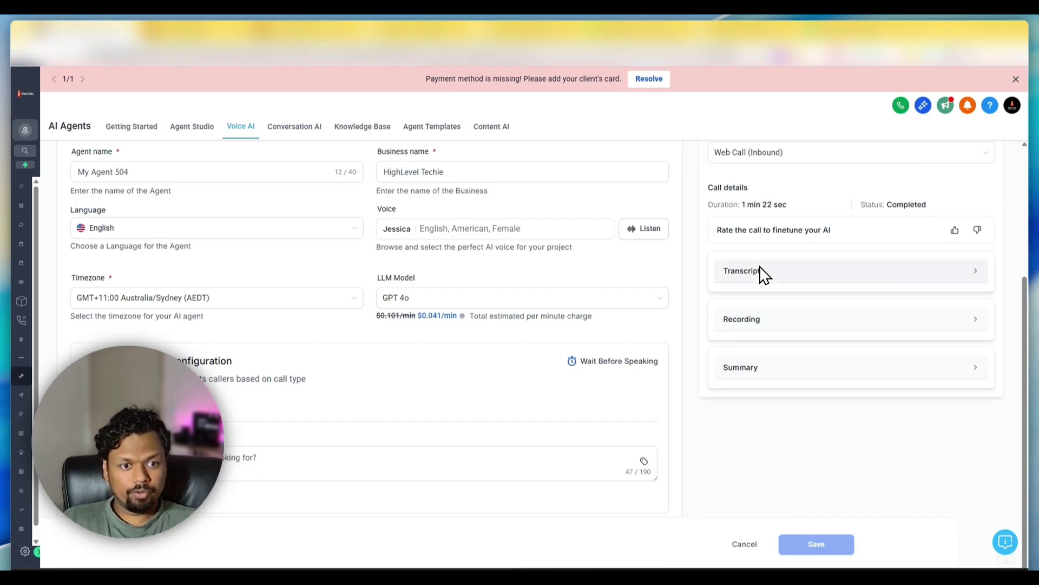
# - Expand and read through the completed call's flooring conversation transcript
pyautogui.click(771, 275)
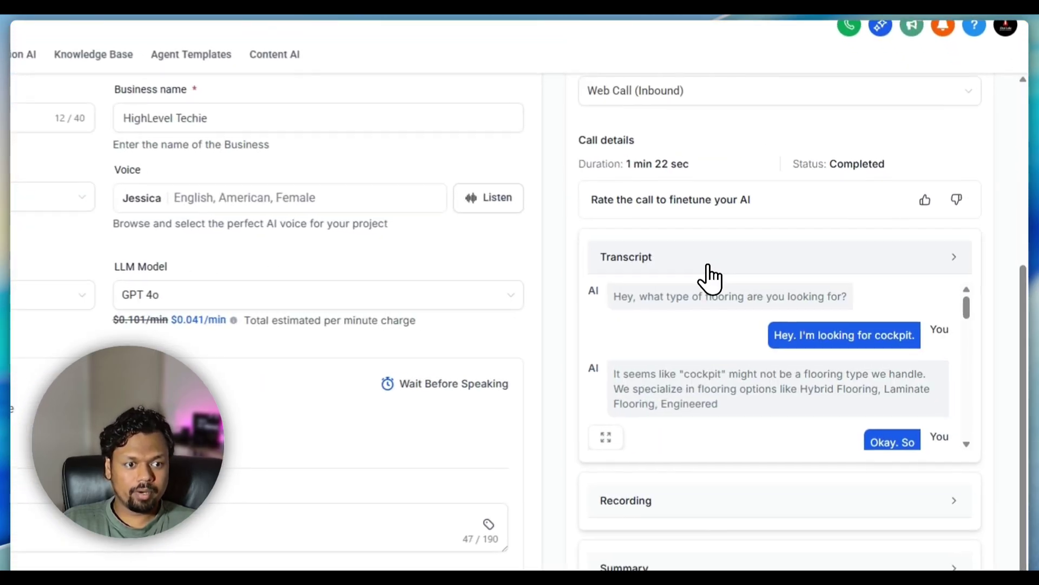
pyautogui.scroll(-4, 729, 328)
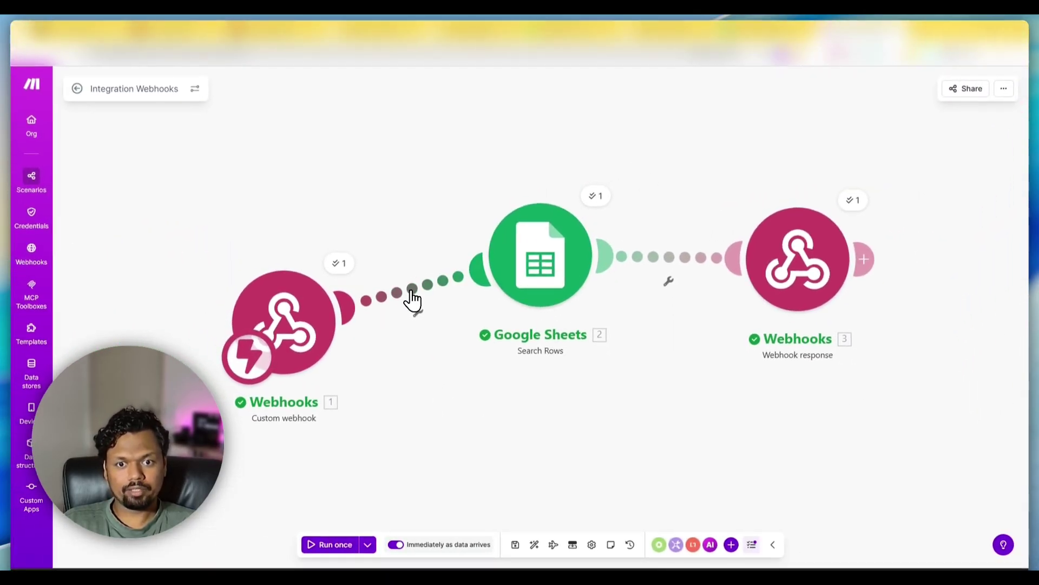
# - Add an empty module to the canvas and browse the OpenAI app's modules via 'chatg'
pyautogui.click(413, 293)
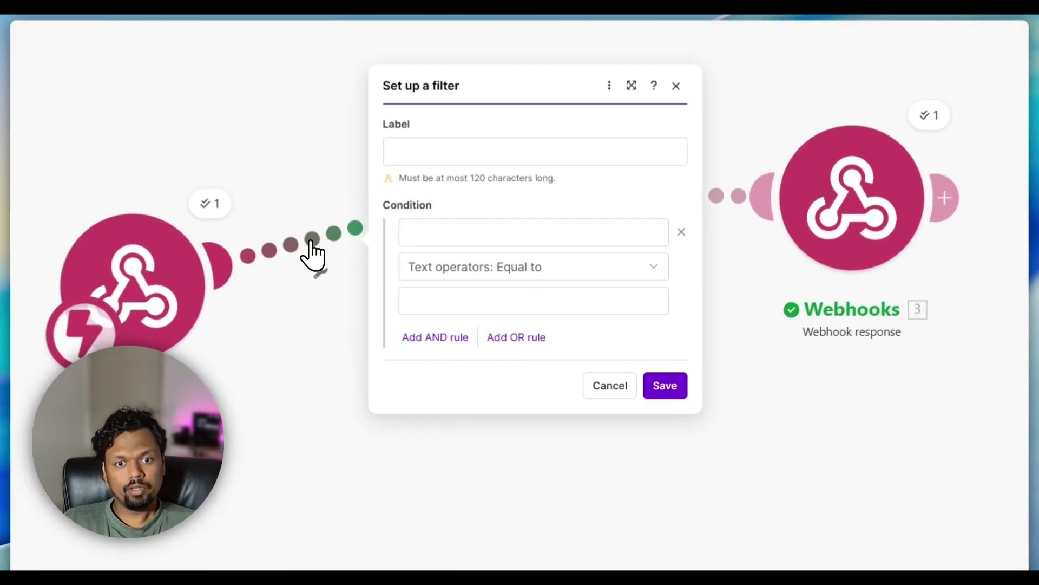
pyautogui.click(609, 416)
pyautogui.rightClick(611, 414)
pyautogui.click(607, 435)
pyautogui.write('c')
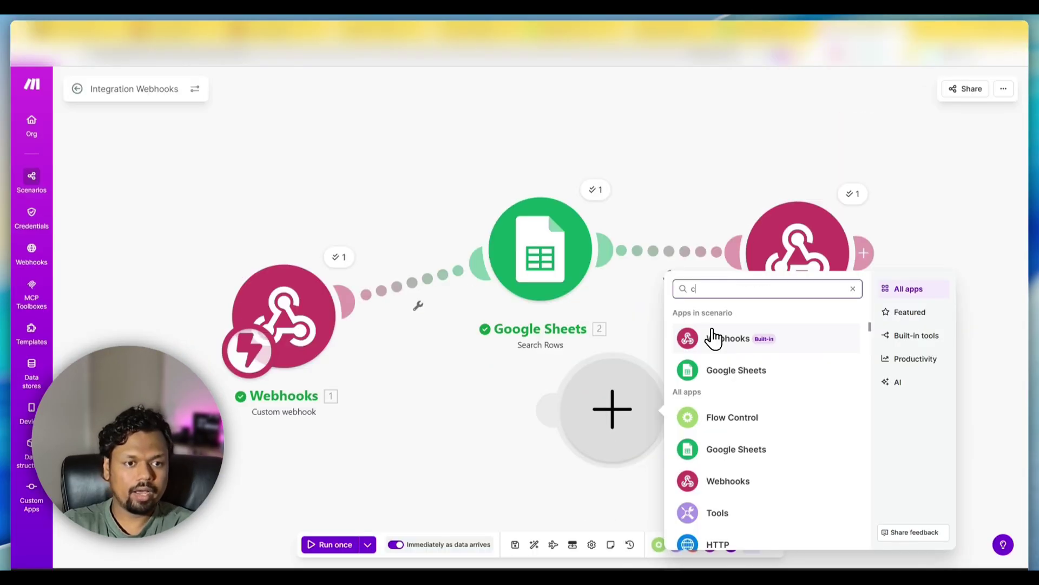
pyautogui.write('hatg')
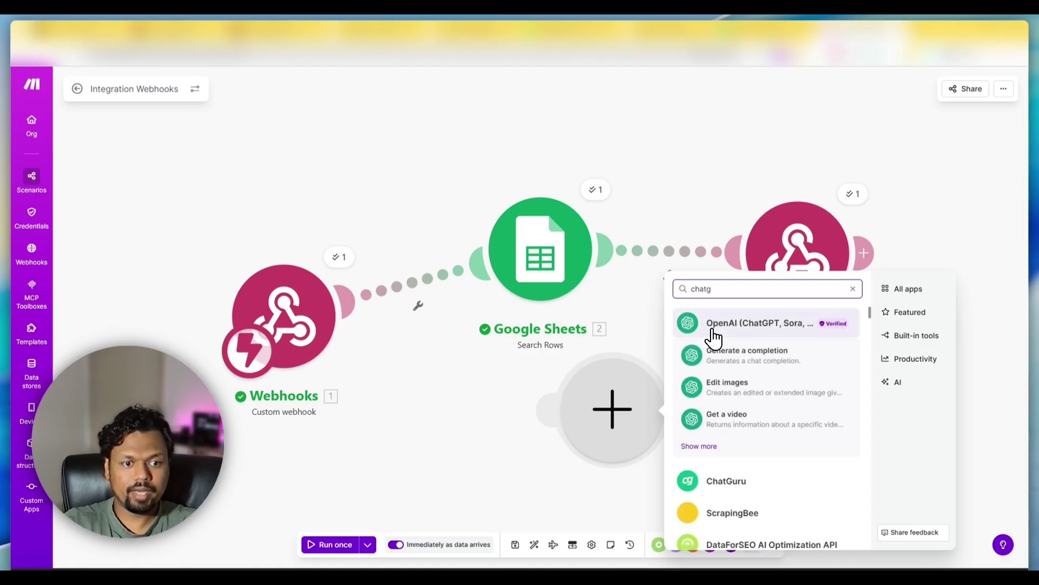
pyautogui.click(713, 328)
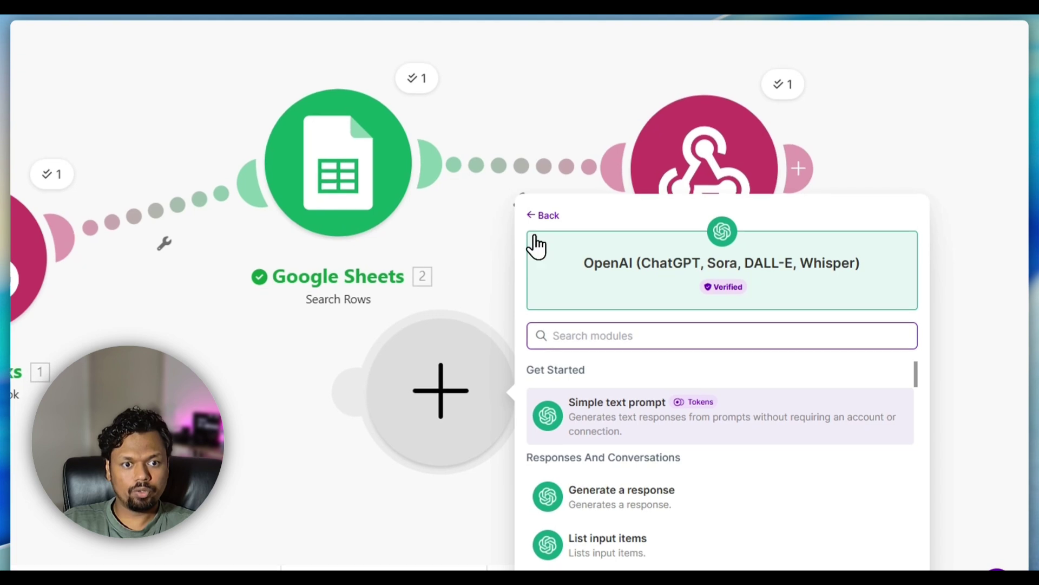
pyautogui.click(682, 287)
# - Browse the GoHighLevel app's modules, dismiss the picker, and reopen the Webhook response settings
pyautogui.hotkey('ctrl', 'a')
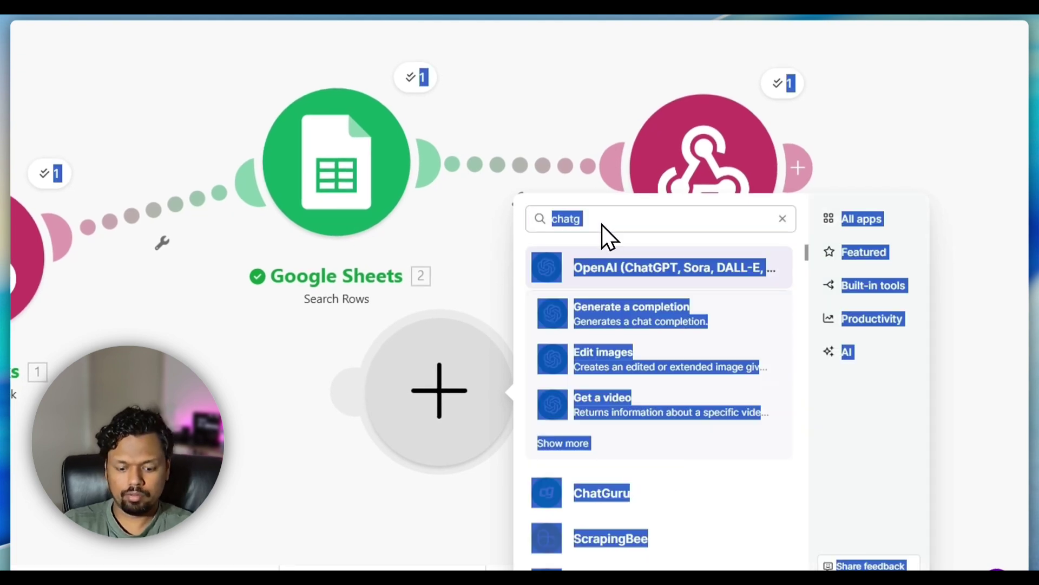
pyautogui.write('highlev')
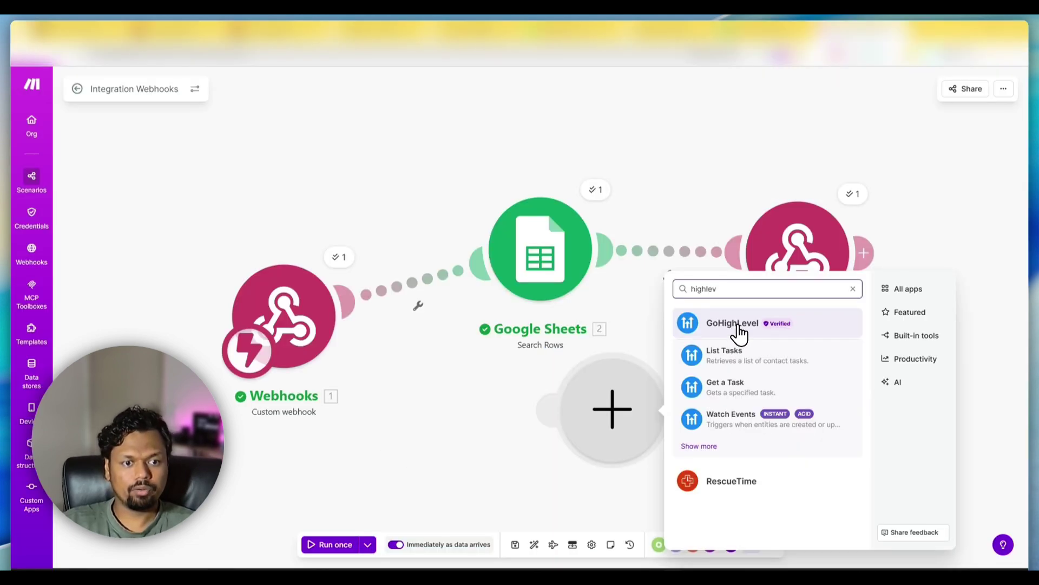
pyautogui.click(606, 273)
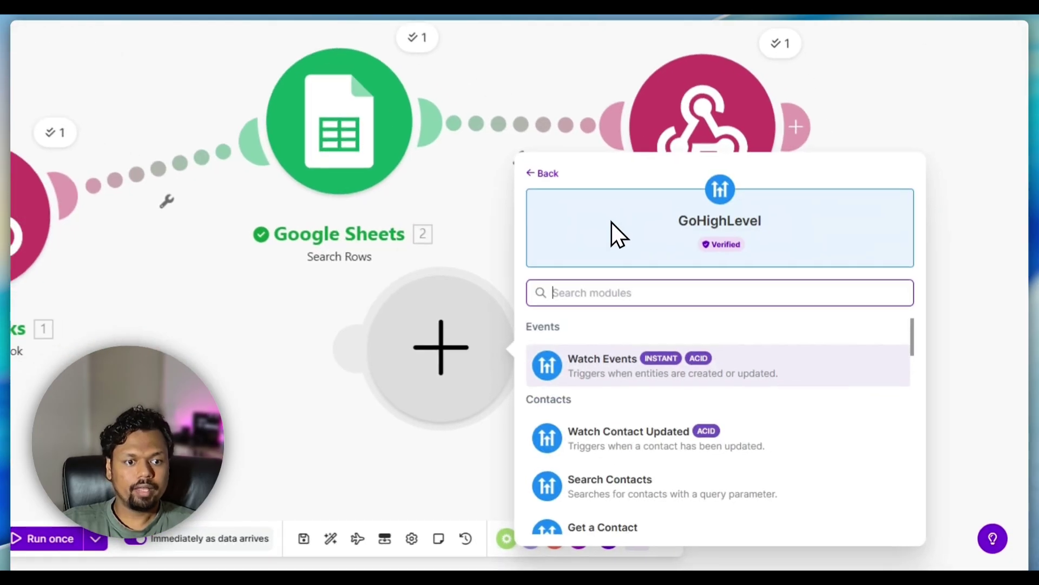
pyautogui.scroll(-6, 666, 390)
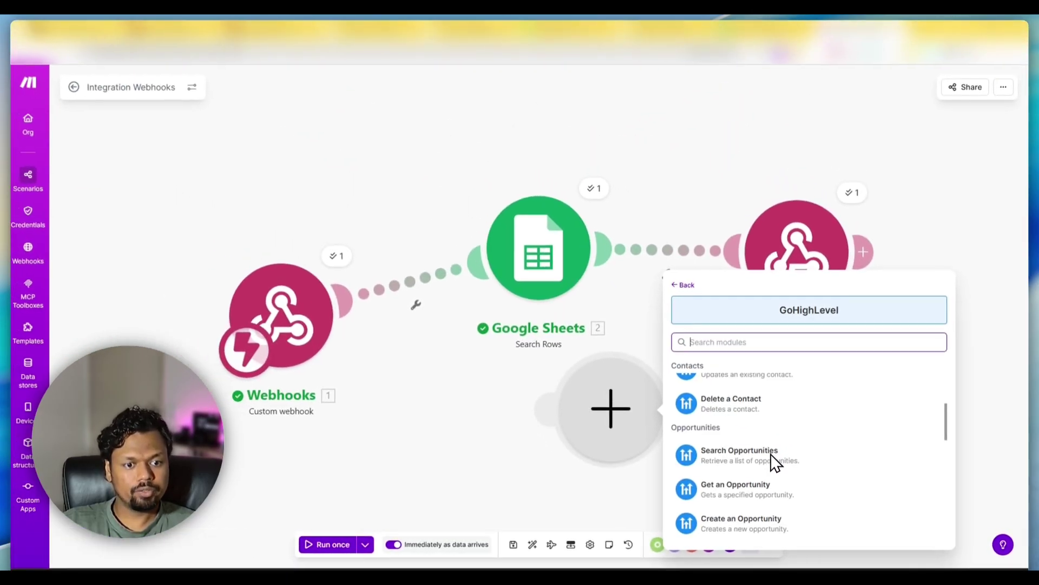
pyautogui.scroll(-2, 768, 469)
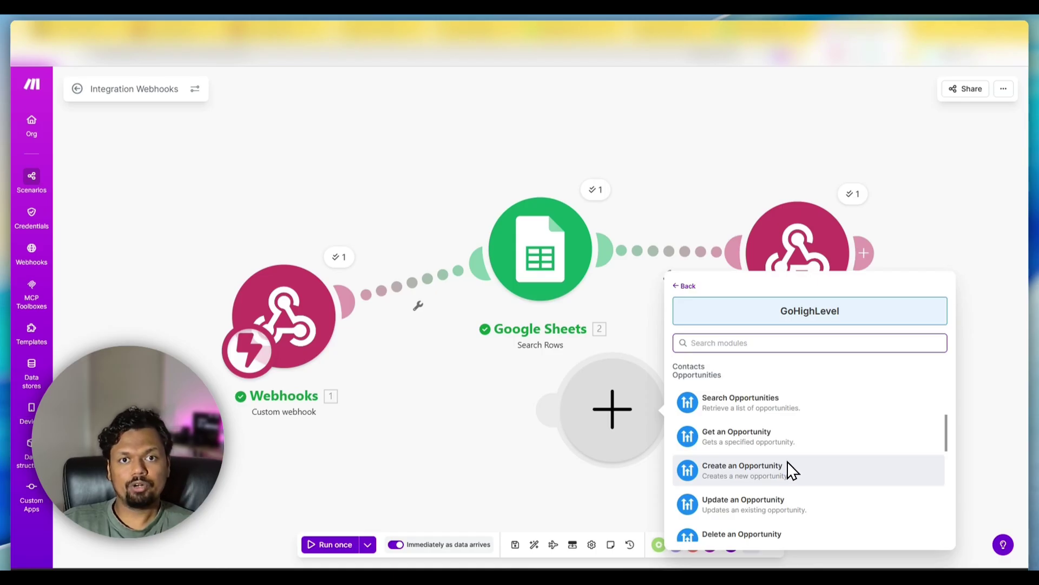
pyautogui.click(789, 461)
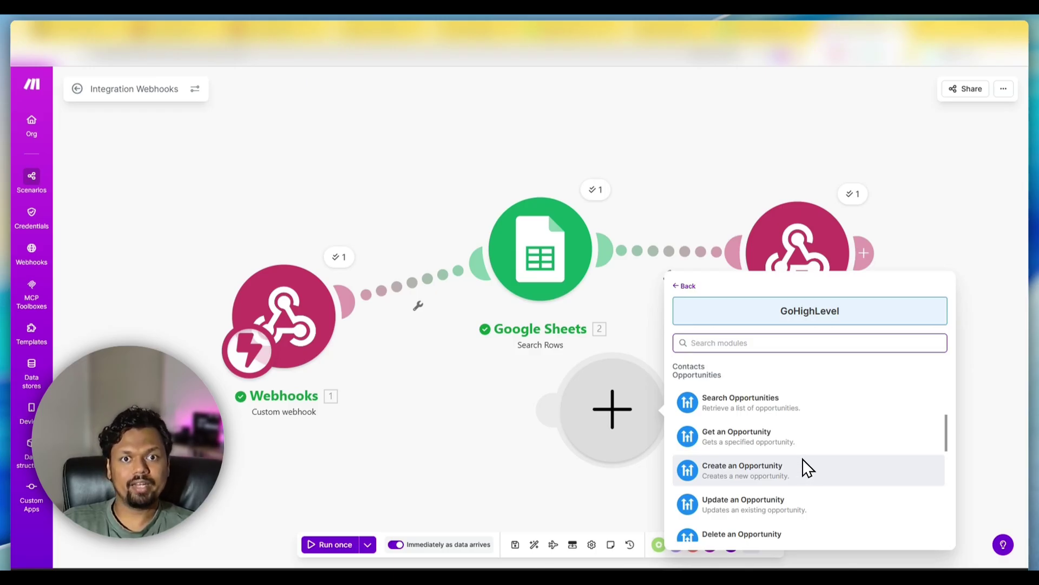
pyautogui.press('Escape')
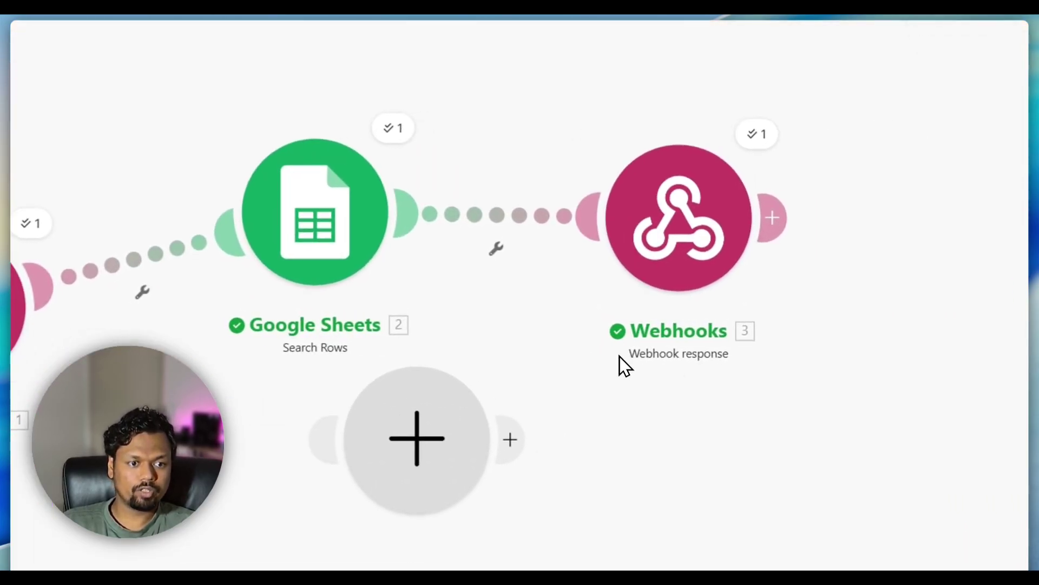
pyautogui.click(665, 259)
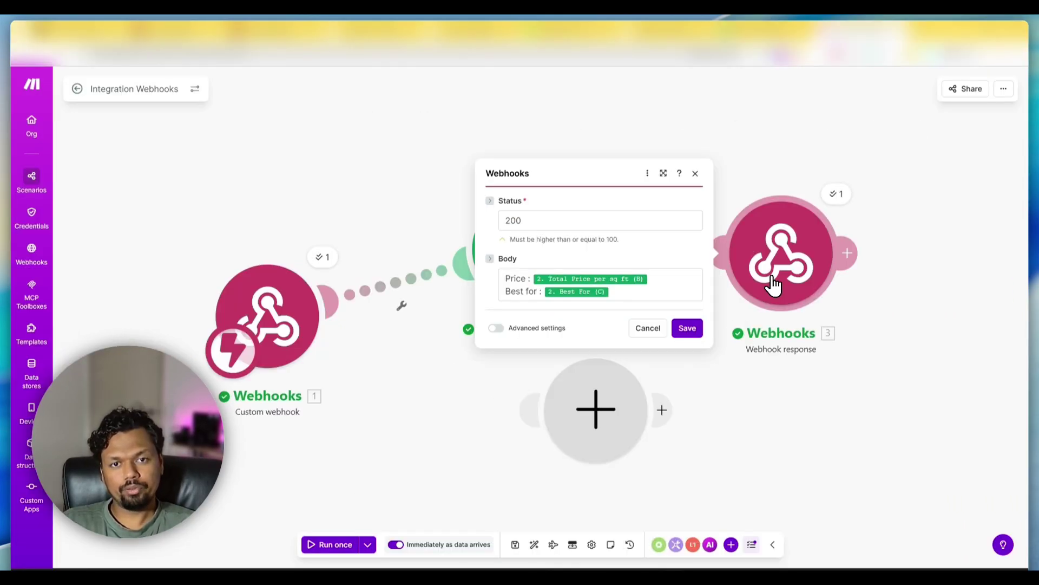